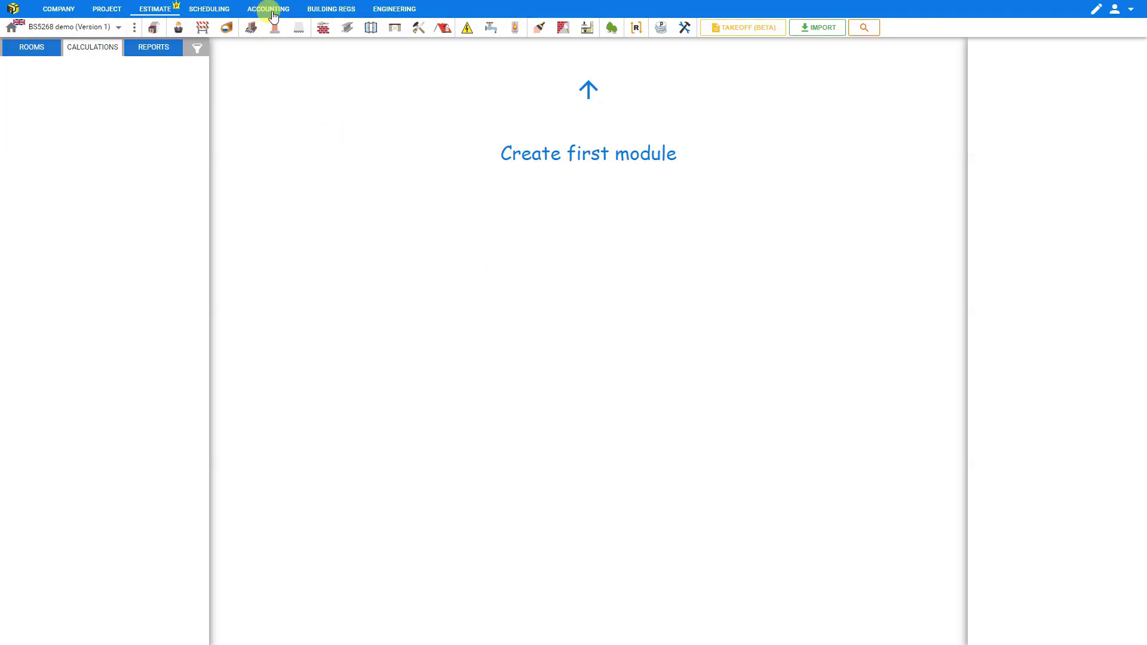
- Add a Steel Beam BS5950 calculation to the project from the engineering modules
{"action": "left_click", "coordinate": [395, 11]}
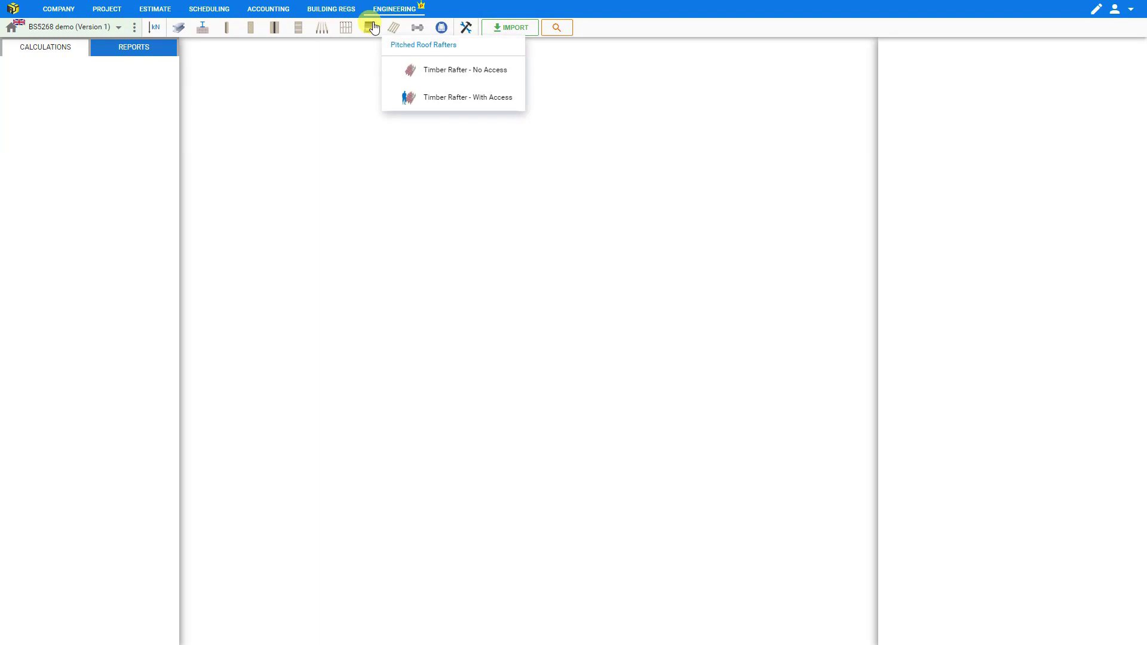
{"action": "mouse_move", "coordinate": [347, 27]}
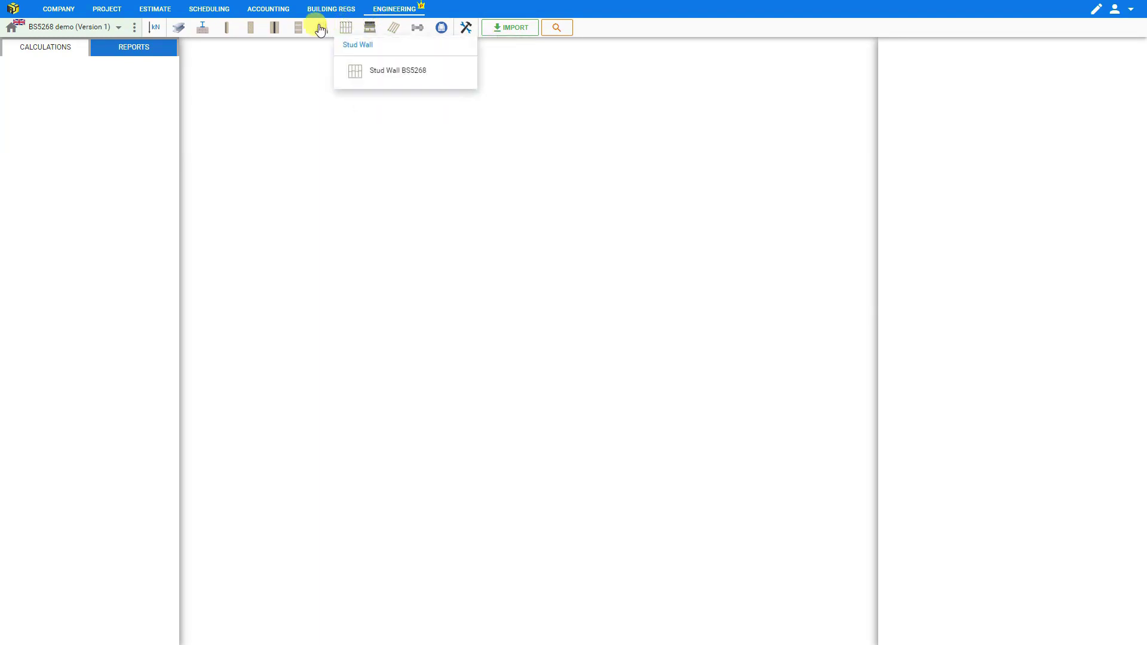
{"action": "mouse_move", "coordinate": [296, 28]}
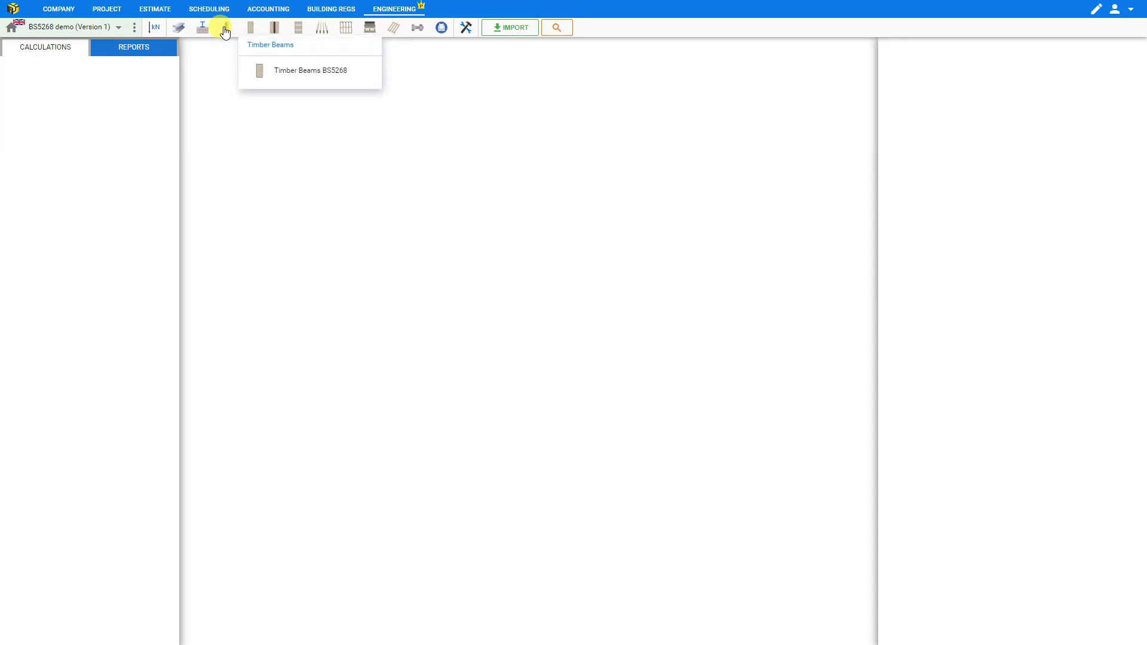
{"action": "mouse_move", "coordinate": [186, 35]}
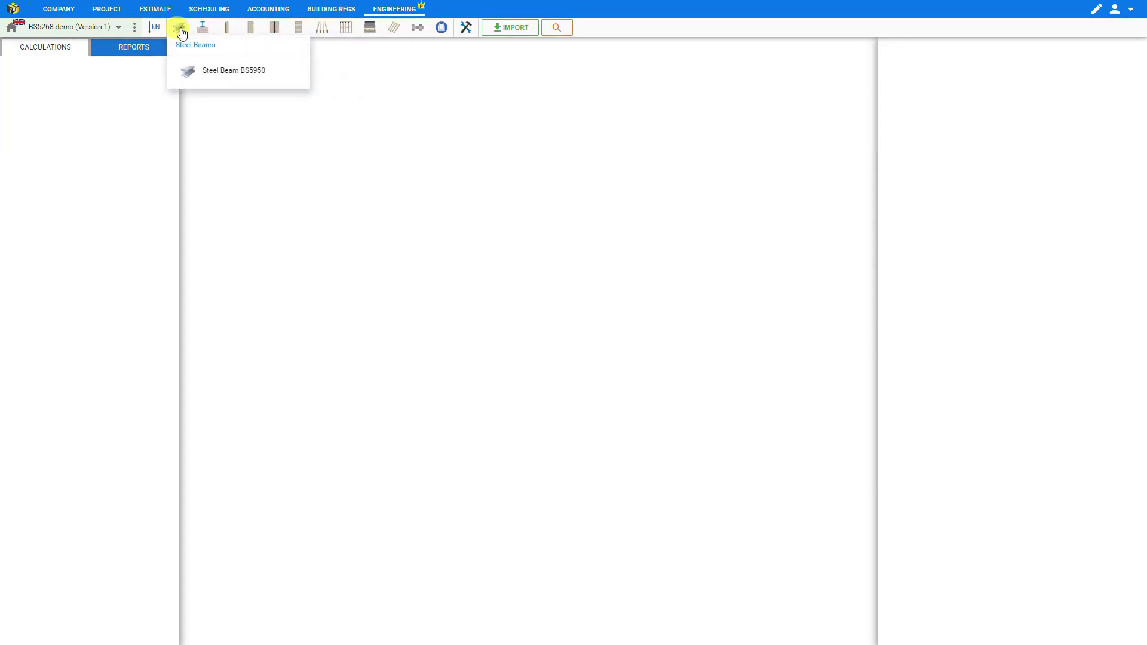
{"action": "left_click", "coordinate": [223, 77]}
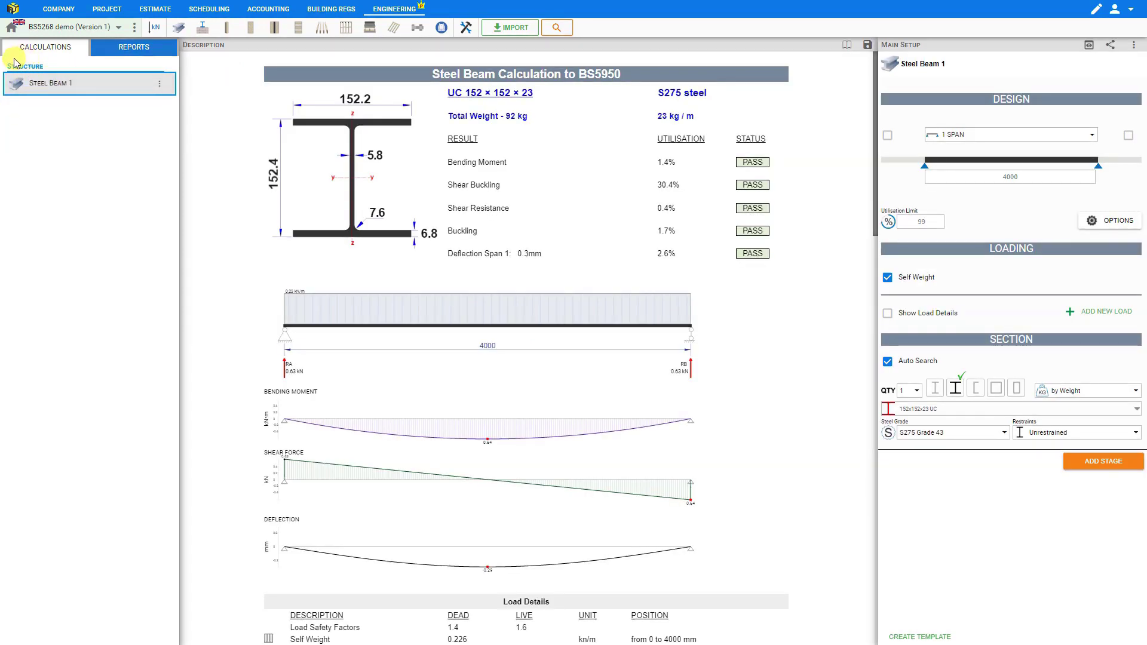
- Rename the Structure group containing the steel beam calculation to Extension
{"action": "left_click", "coordinate": [51, 70]}
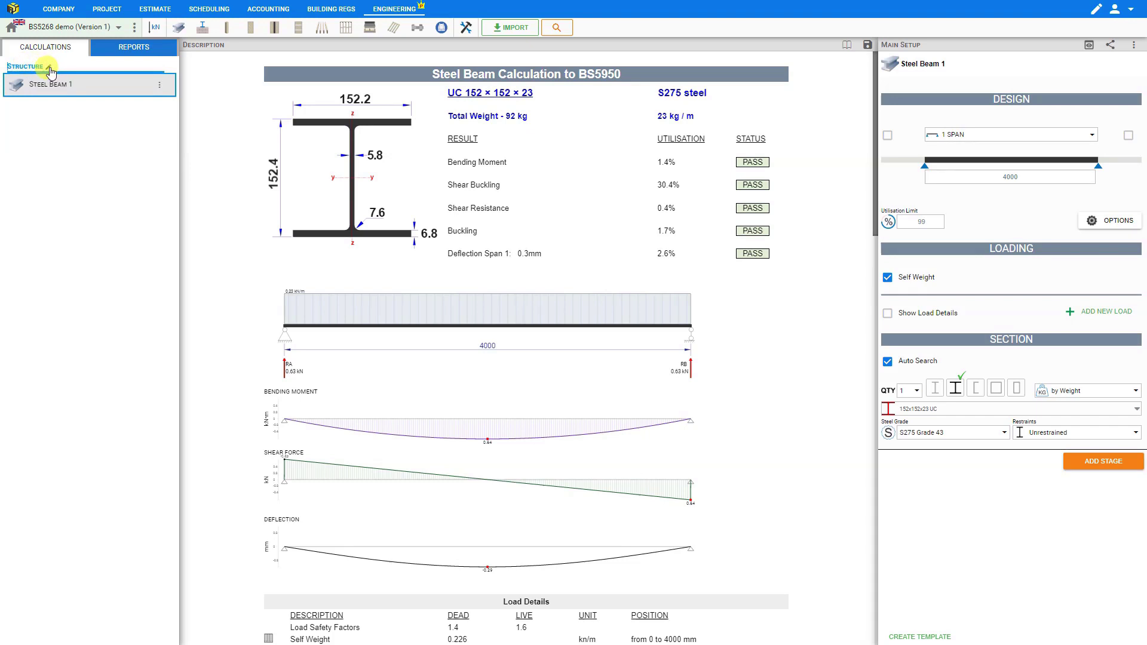
{"action": "key", "text": "ctrl+a"}
{"action": "type", "text": "Exte"}
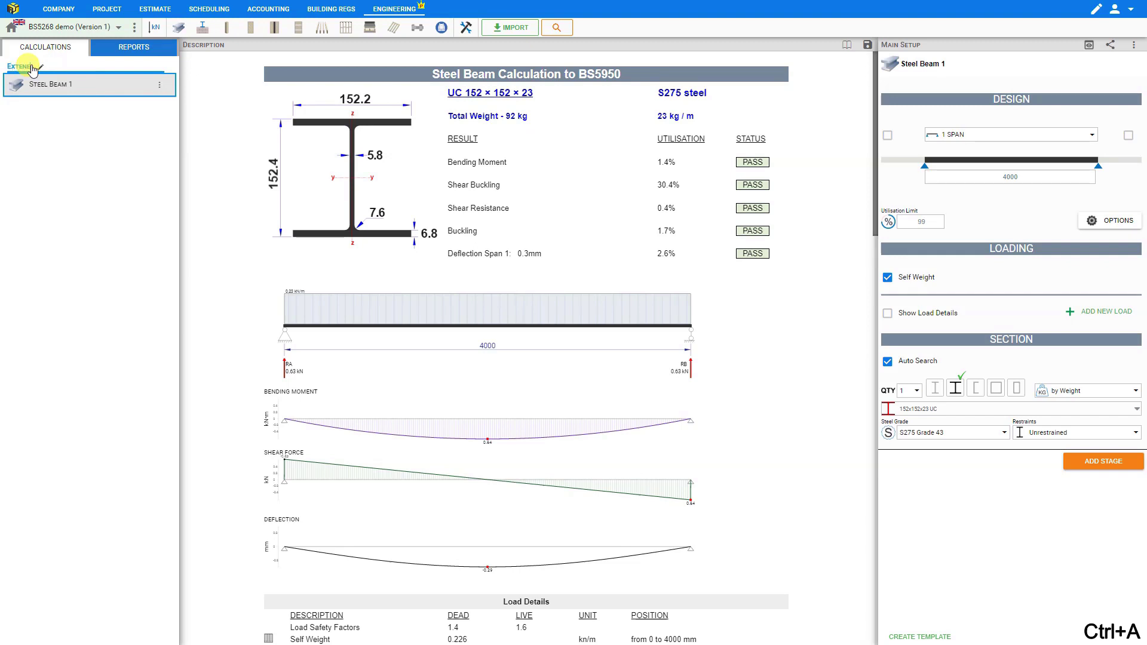
{"action": "left_click", "coordinate": [39, 66]}
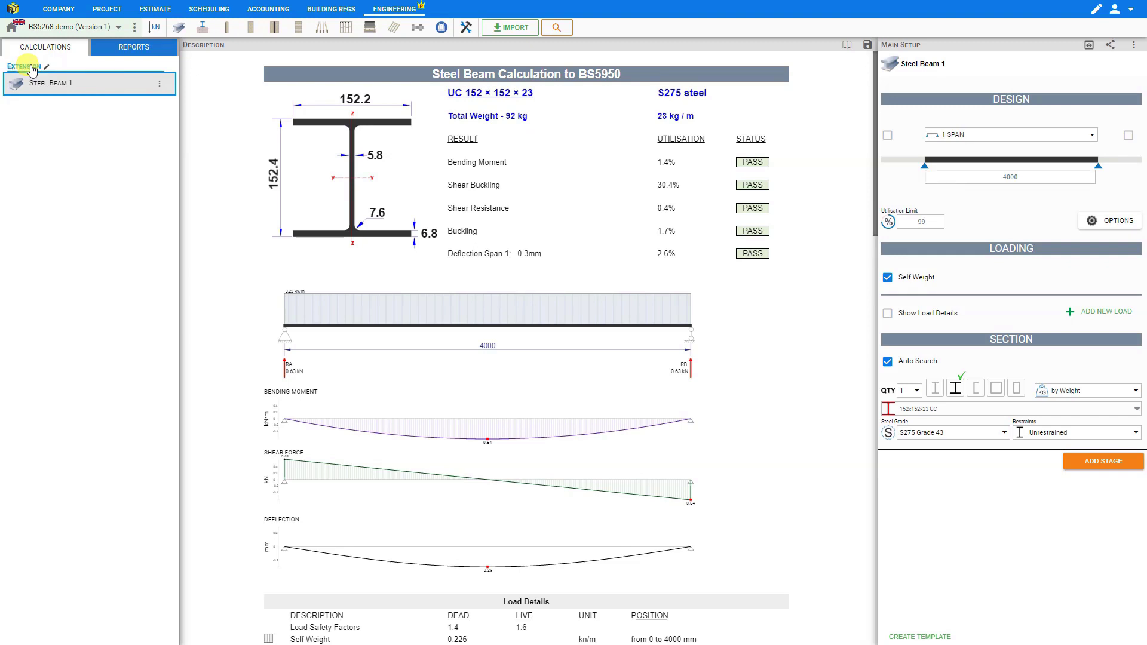
- Rename the Steel Beam 1 module to GF Steel Beam #1
{"action": "left_click", "coordinate": [167, 87]}
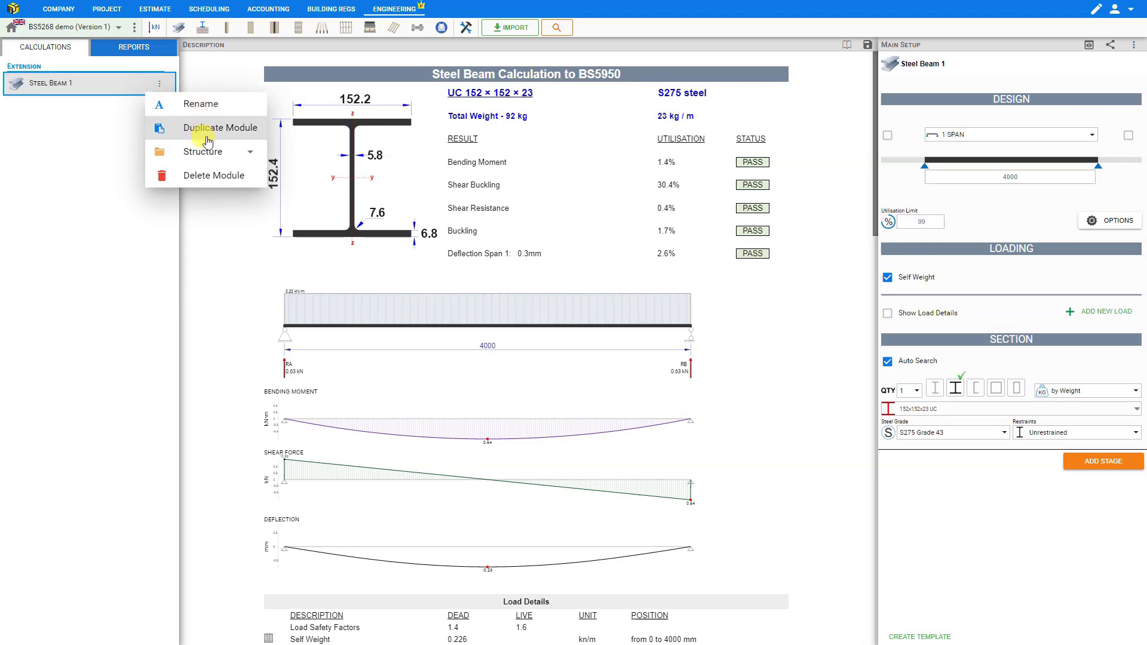
{"action": "left_click", "coordinate": [250, 153]}
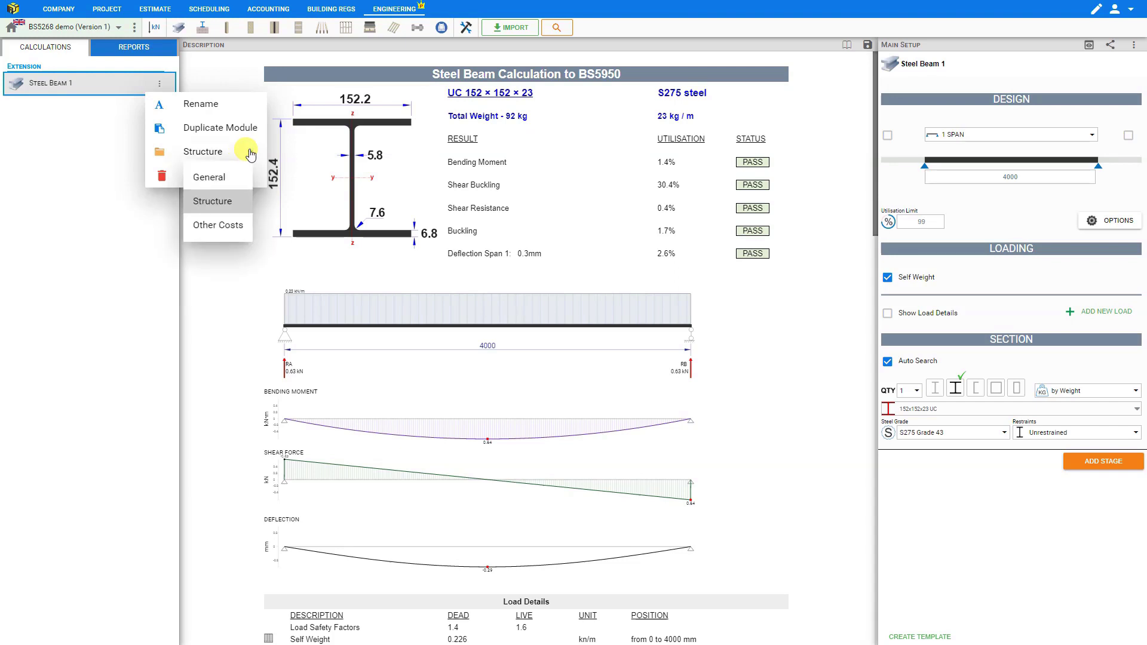
{"action": "left_click", "coordinate": [250, 153]}
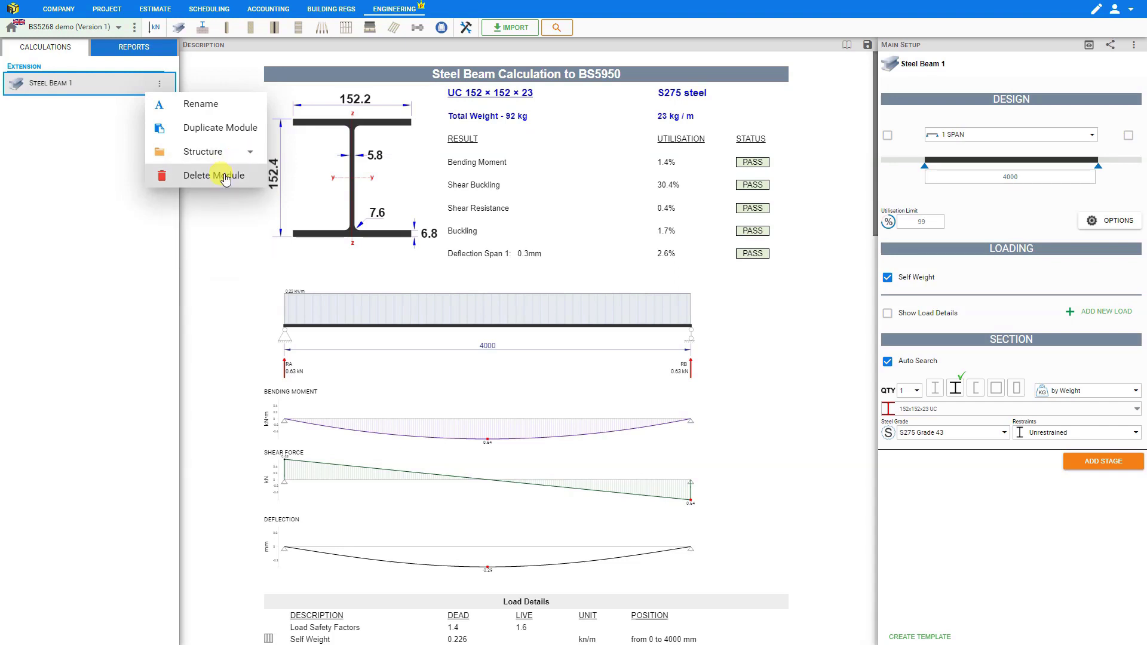
{"action": "left_click", "coordinate": [203, 104]}
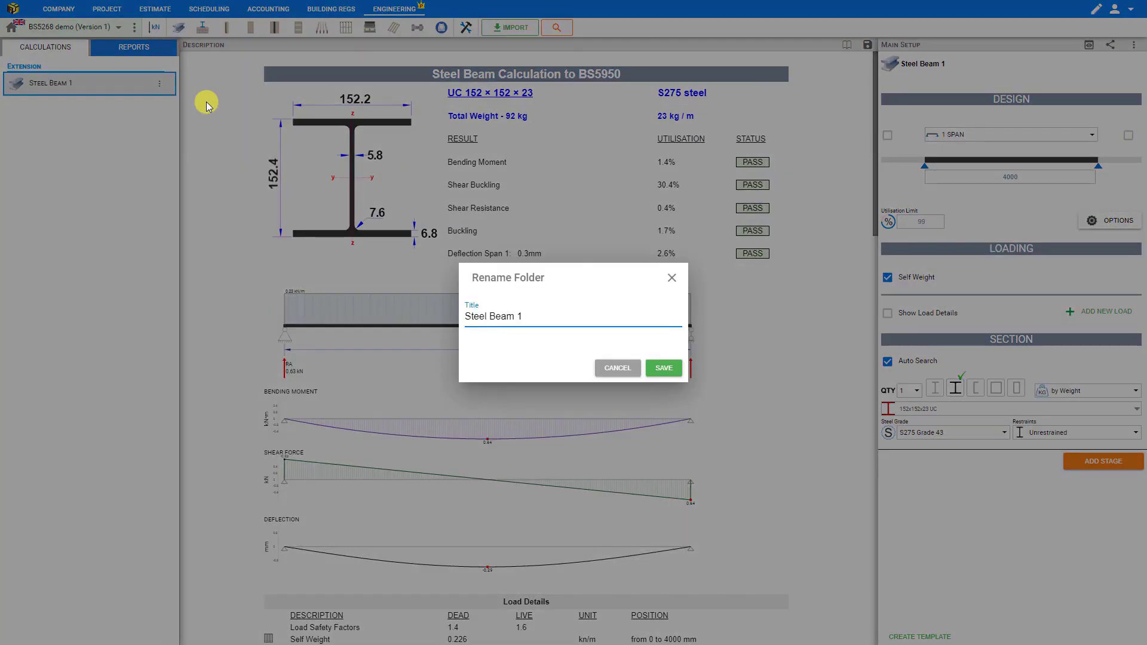
{"action": "key", "text": "Home"}
{"action": "type", "text": "GF"}
{"action": "key", "text": "BackSpace"}
{"action": "type", "text": "#1"}
{"action": "key", "text": "Return"}
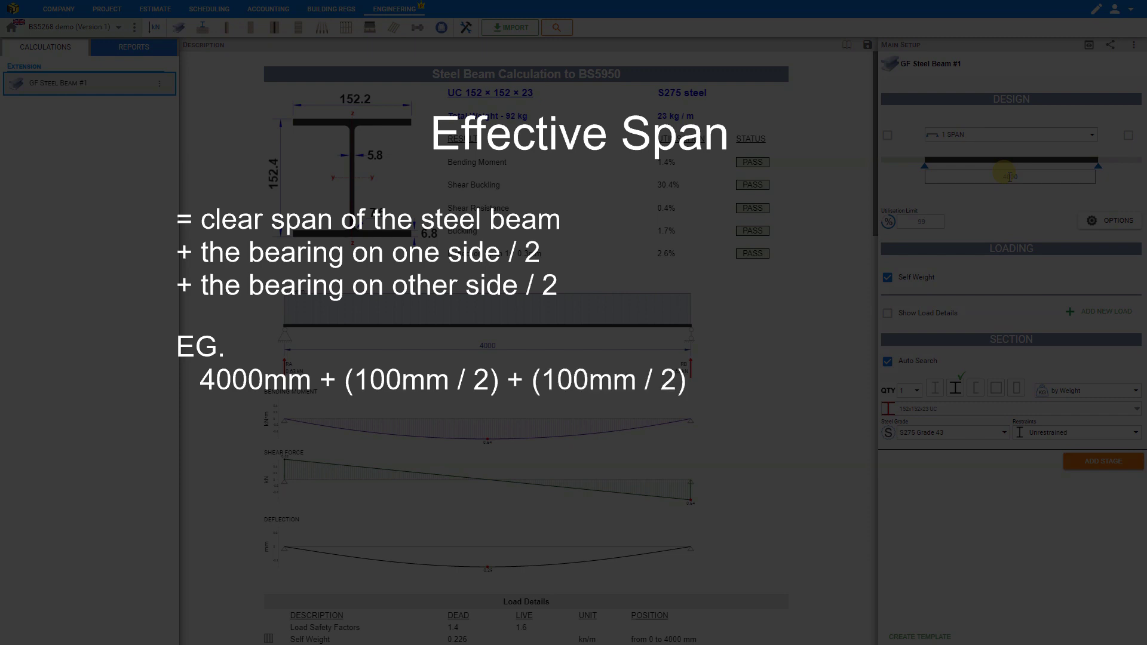
- Set the beam's effective span to 4100 mm
{"action": "left_click", "coordinate": [1008, 177]}
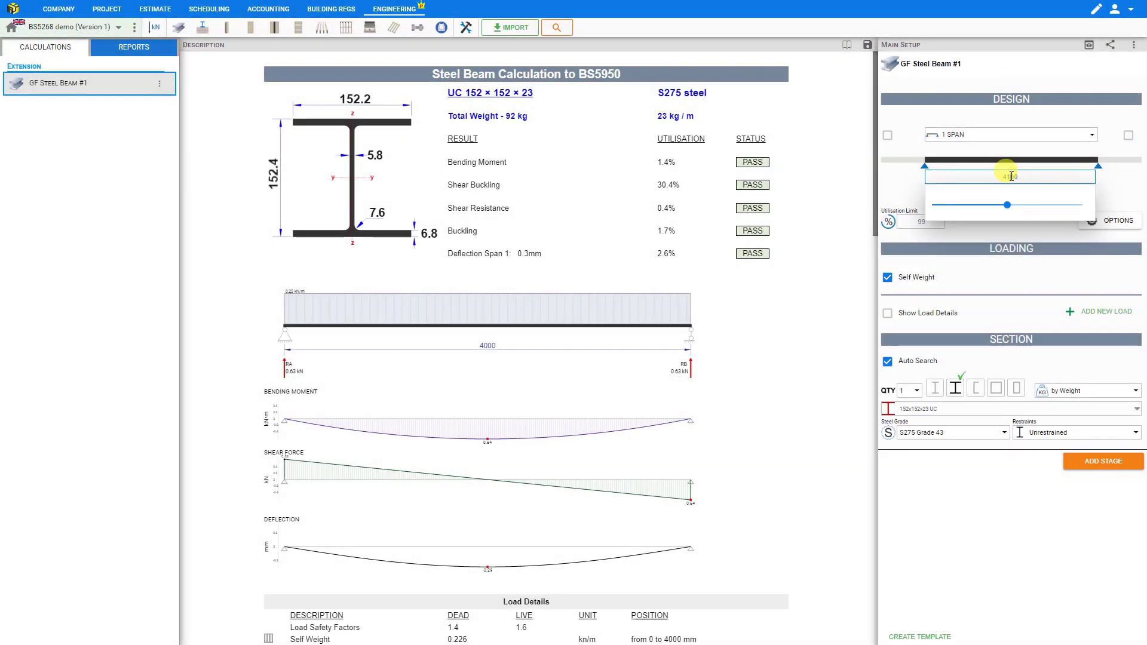
{"action": "left_click", "coordinate": [1009, 205]}
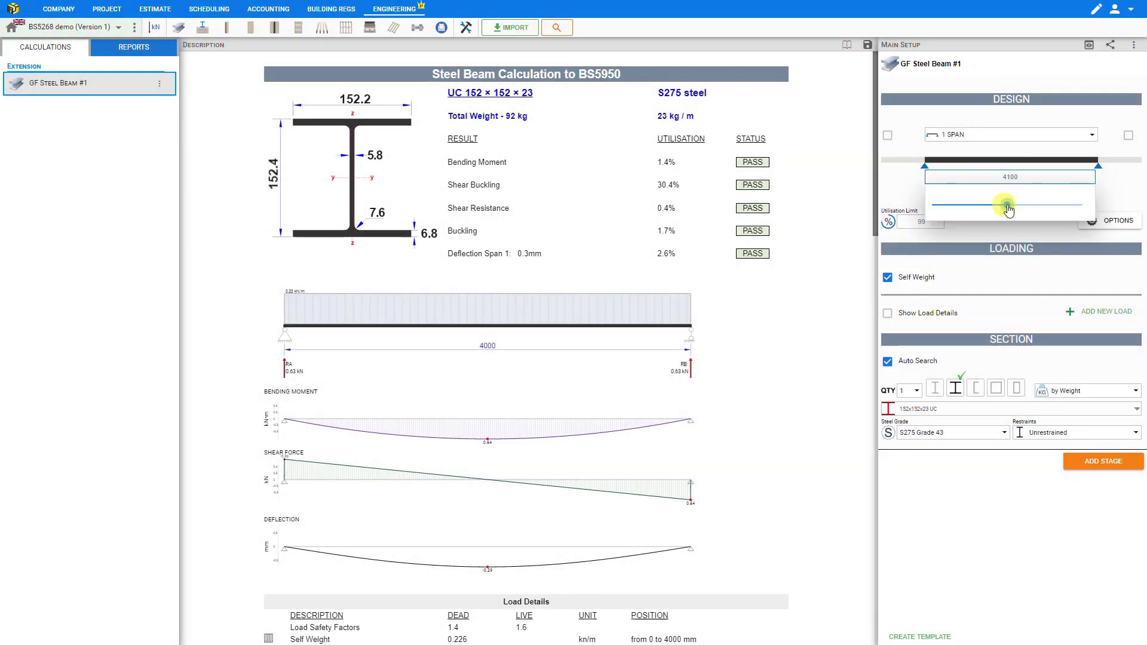
{"action": "left_click_drag", "start_coordinate": [1017, 212], "coordinate": [1039, 208]}
{"action": "left_click", "coordinate": [1014, 177]}
{"action": "type", "text": "4100"}
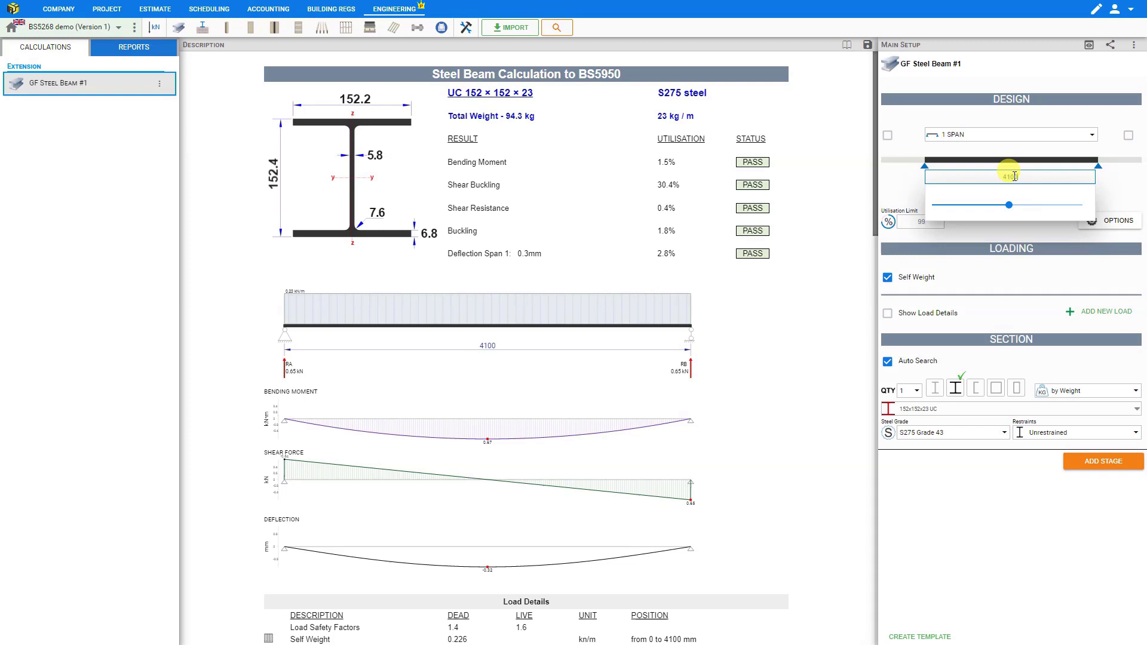
{"action": "left_click", "coordinate": [1106, 203]}
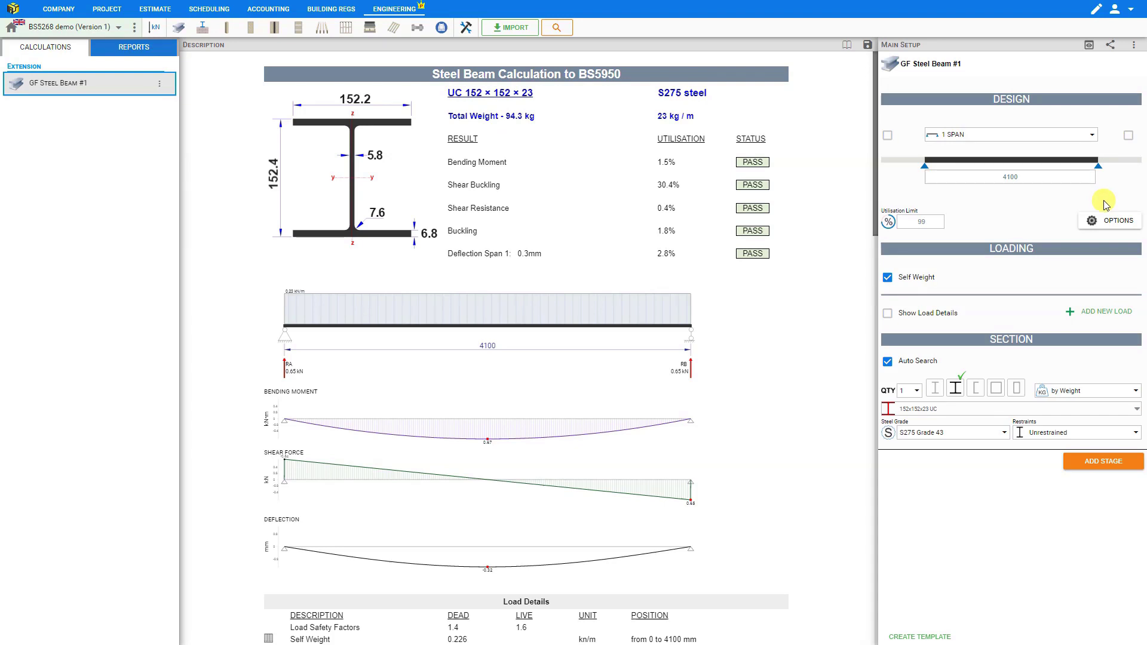
- Try a cantilever at the beam's left end and one at its right end, removing each again
{"action": "left_click", "coordinate": [887, 135]}
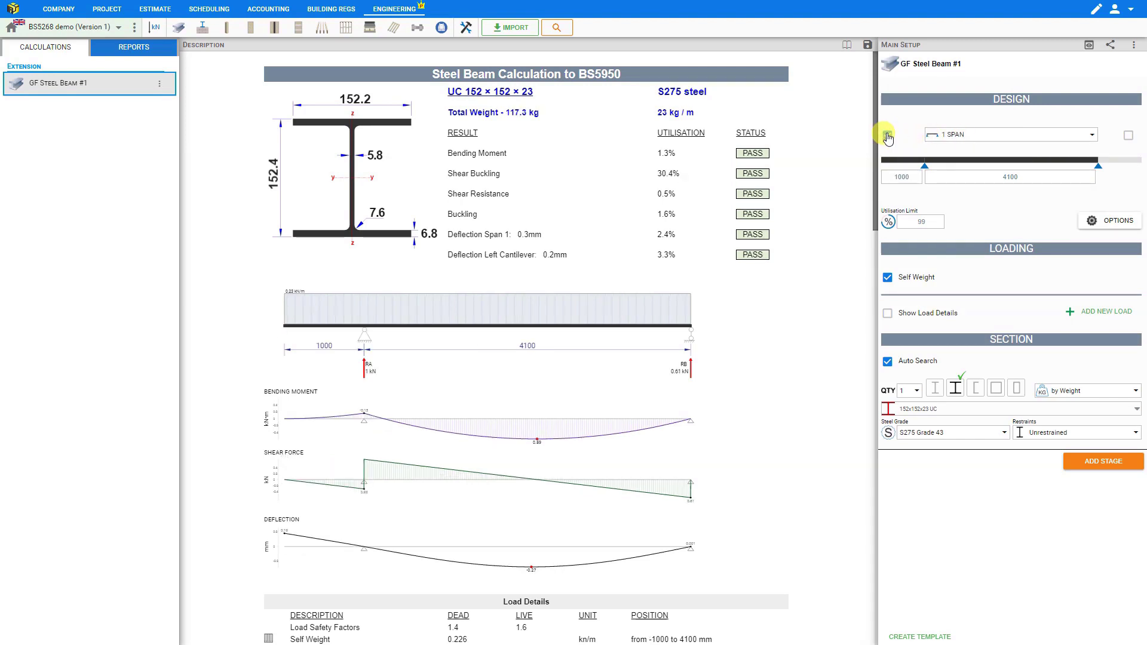
{"action": "left_click", "coordinate": [887, 135]}
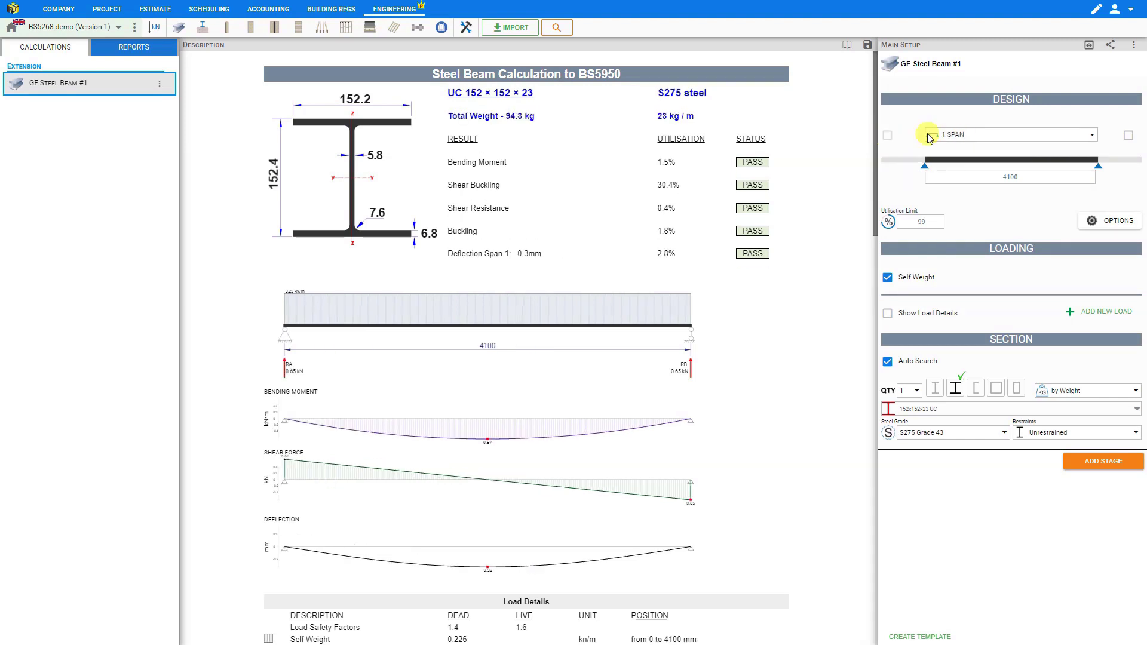
{"action": "left_click", "coordinate": [1128, 136]}
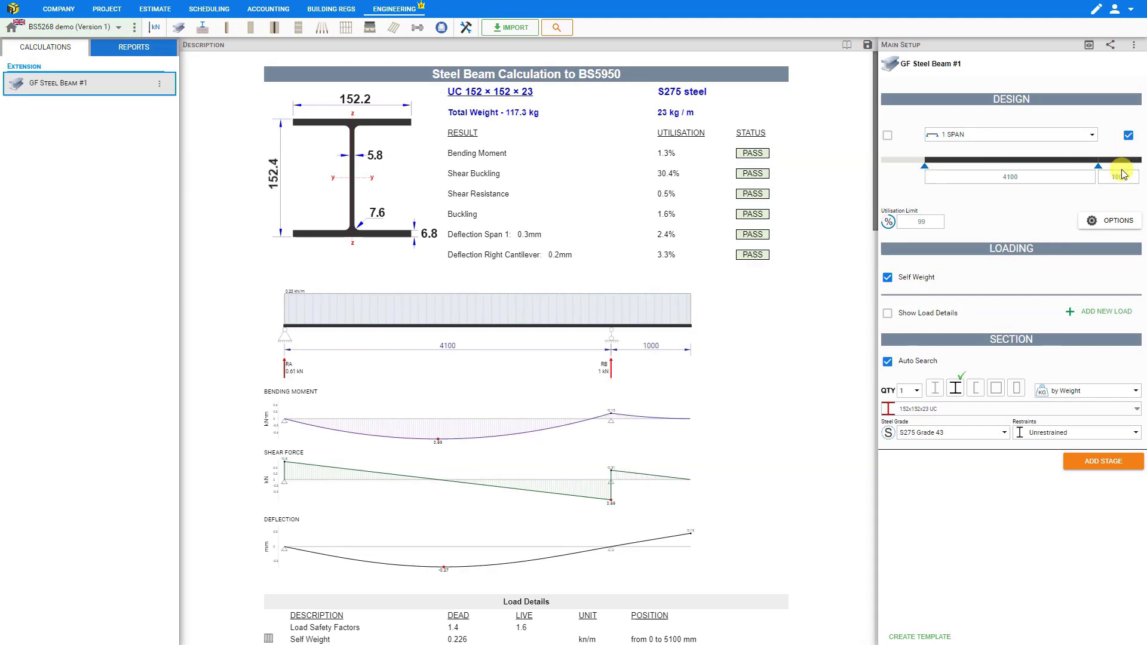
{"action": "left_click", "coordinate": [1128, 137]}
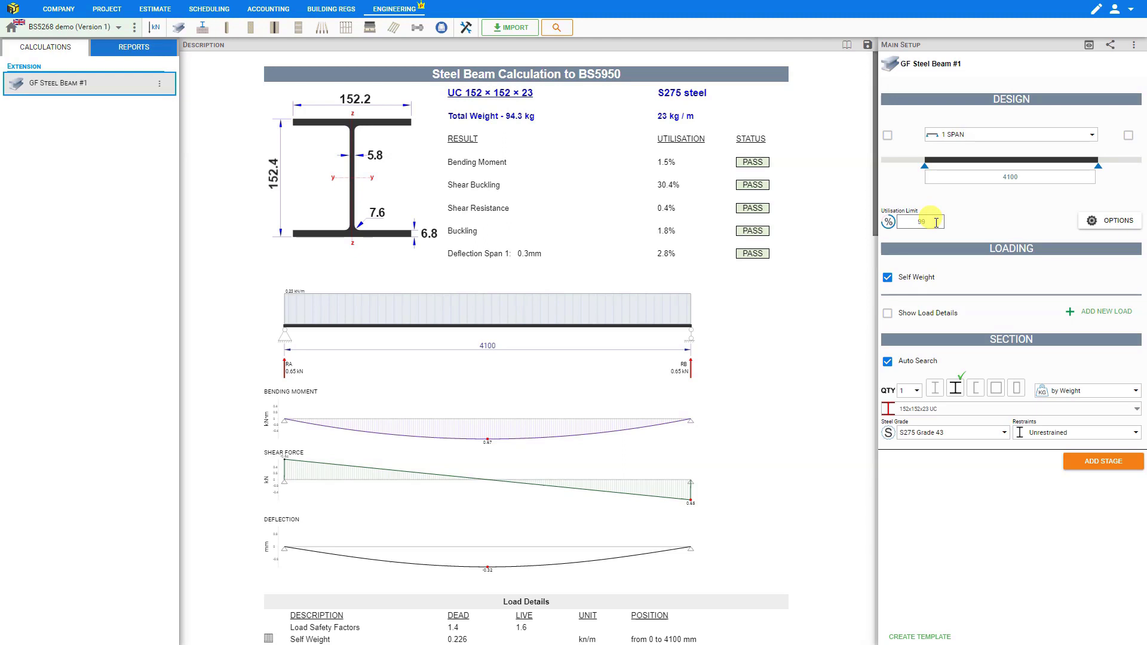
- In the beam options, set support A's restraint to both flanges fully restrained against rotation on plan and mark the loads as destabilizing
{"action": "left_click", "coordinate": [1115, 222]}
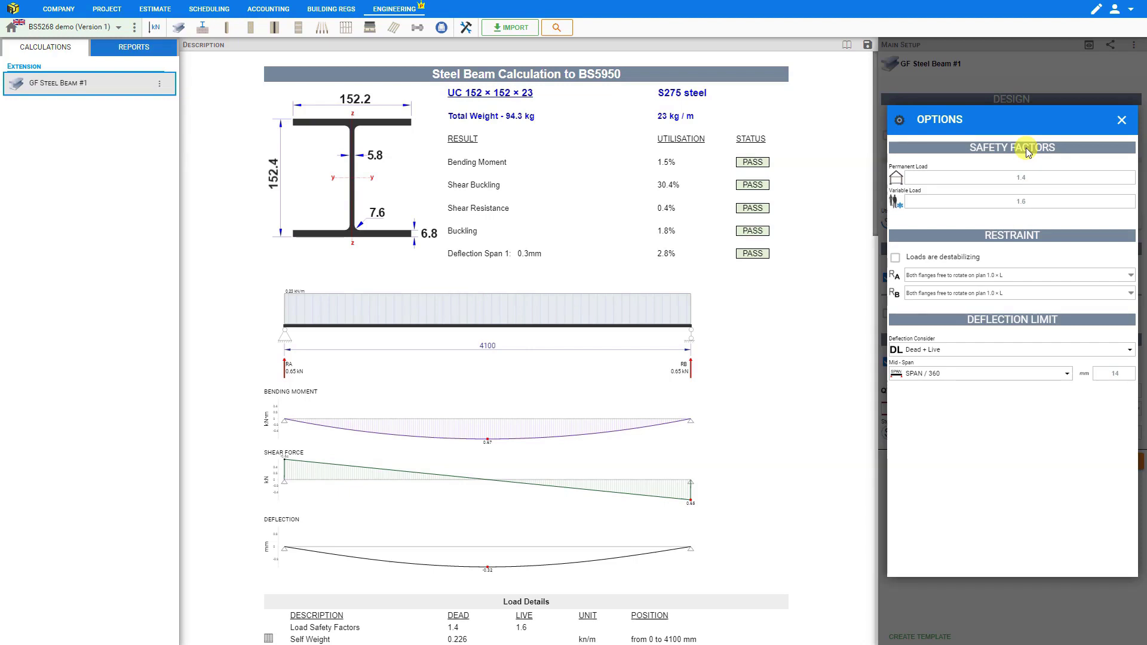
{"action": "left_click", "coordinate": [1021, 177]}
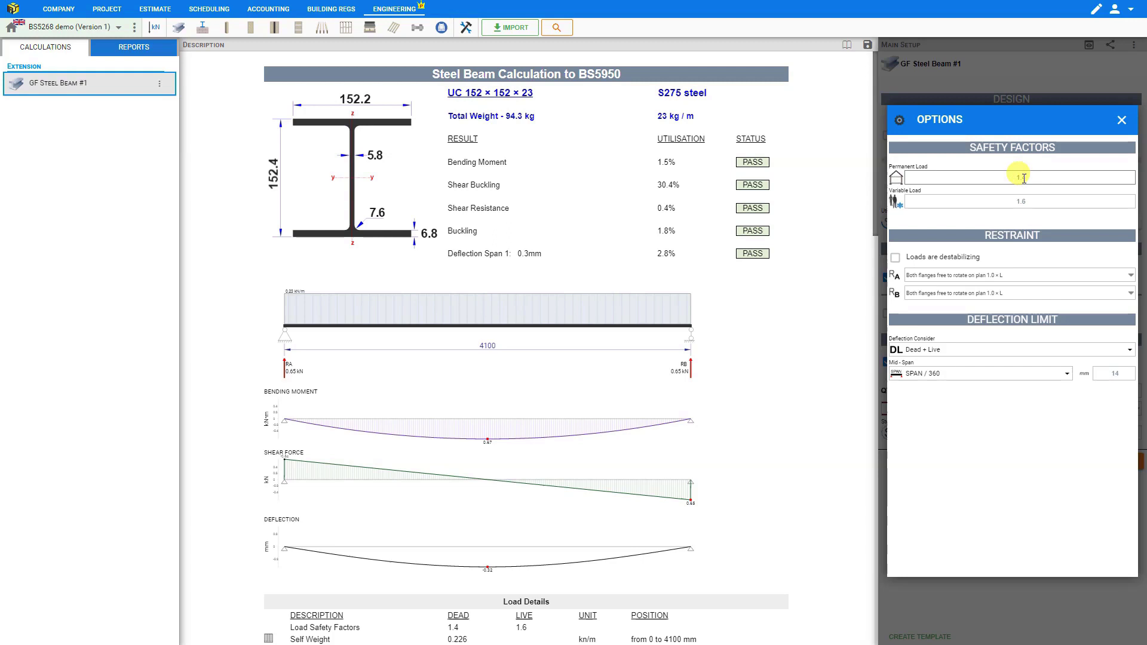
{"action": "left_click", "coordinate": [1026, 199]}
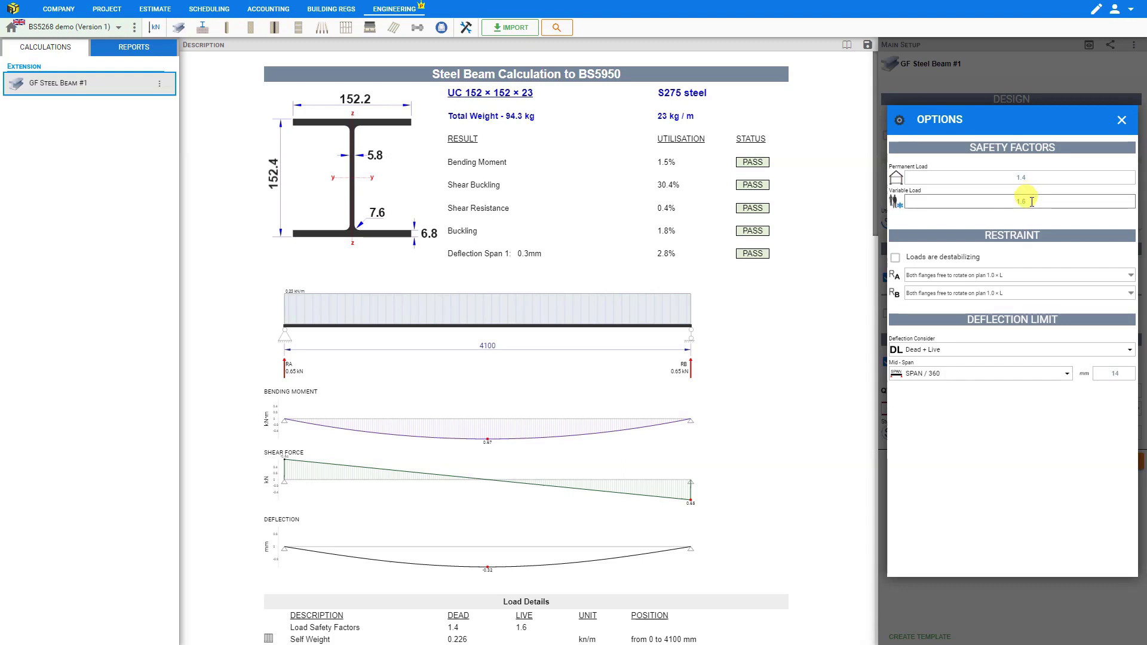
{"action": "left_click", "coordinate": [1036, 238]}
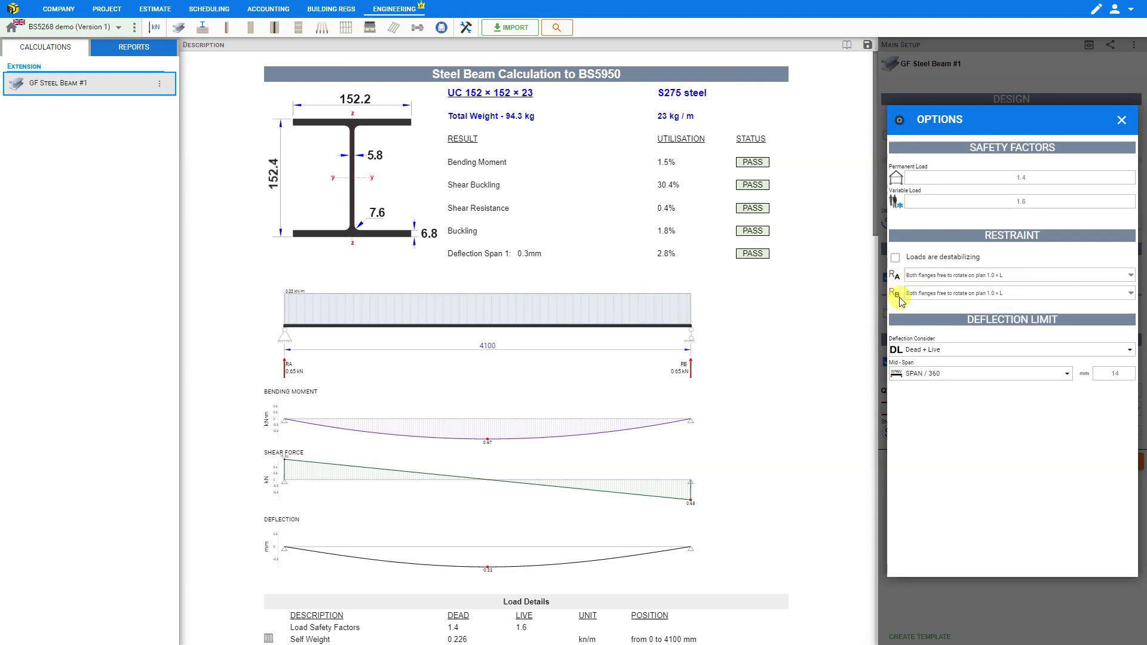
{"action": "left_click", "coordinate": [959, 277]}
{"action": "left_click", "coordinate": [962, 287]}
{"action": "left_click", "coordinate": [963, 277]}
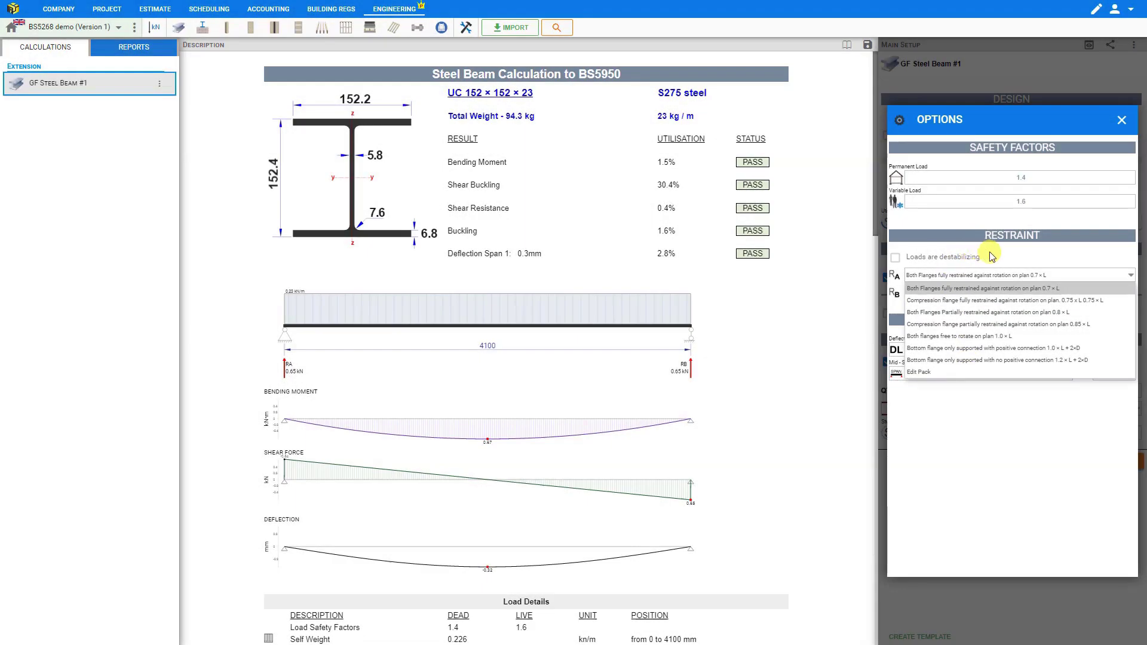
{"action": "left_click", "coordinate": [990, 256]}
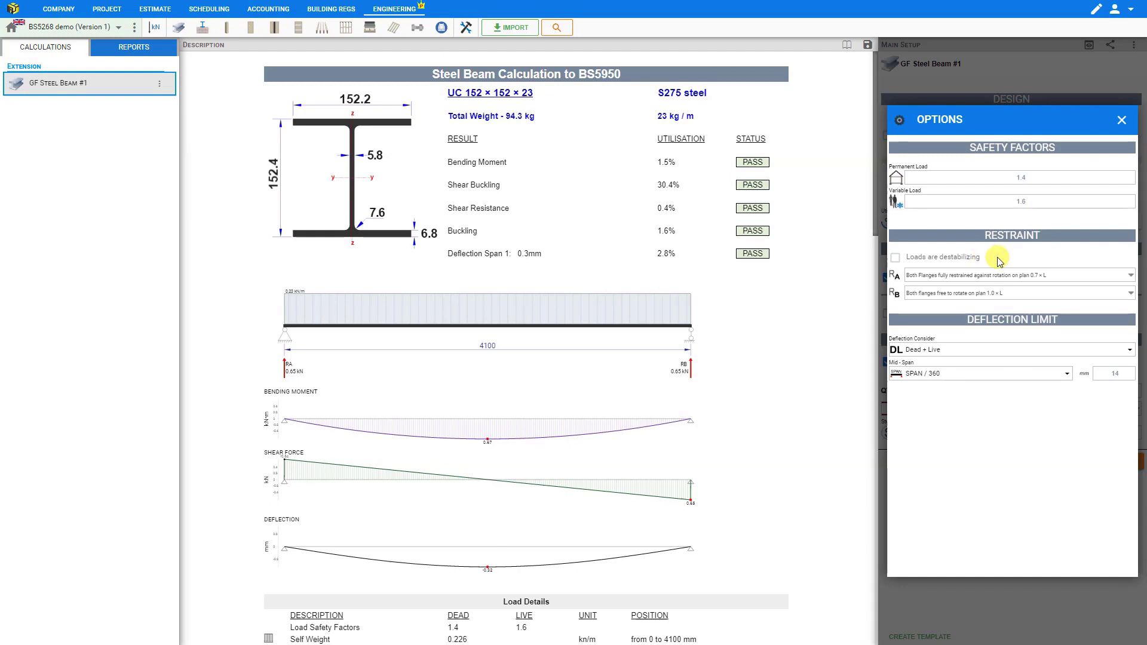
{"action": "left_click", "coordinate": [914, 265]}
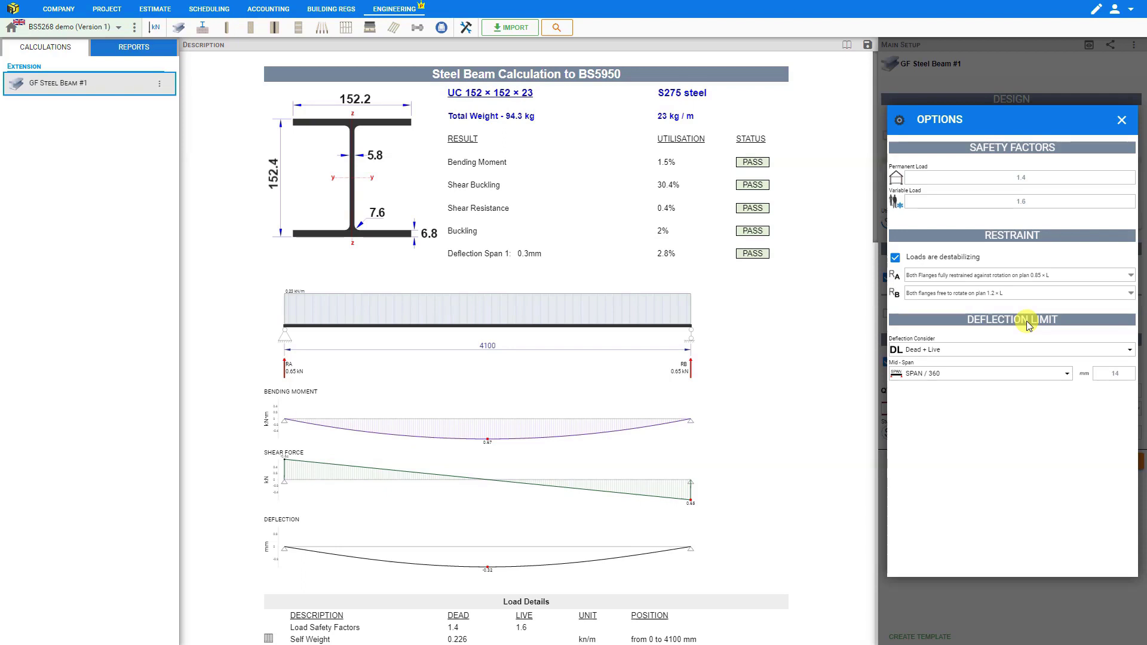
- Set the mid-span deflection limit to SPAN / 250
{"action": "left_click", "coordinate": [1008, 351]}
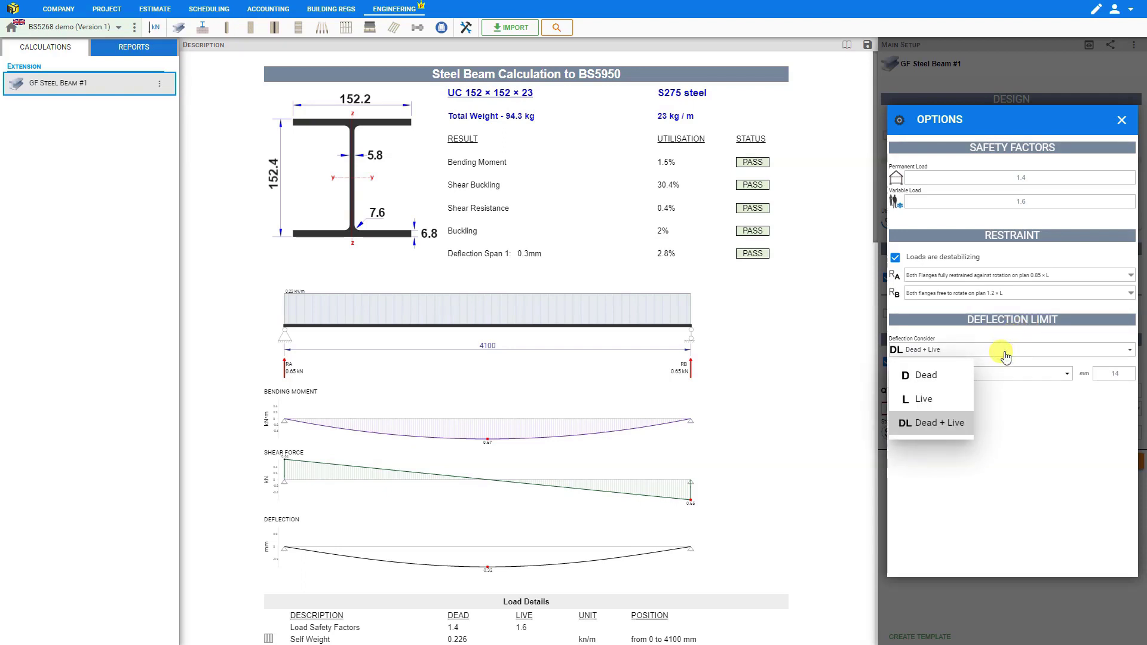
{"action": "left_click", "coordinate": [1005, 353]}
{"action": "left_click", "coordinate": [996, 375]}
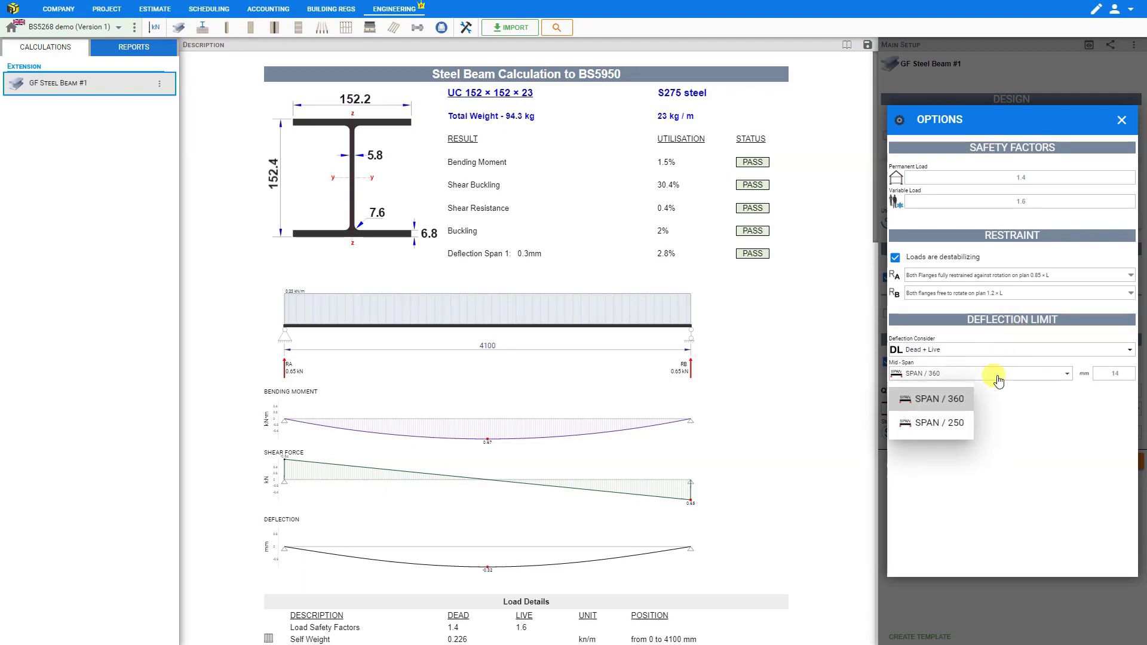
{"action": "left_click", "coordinate": [942, 426]}
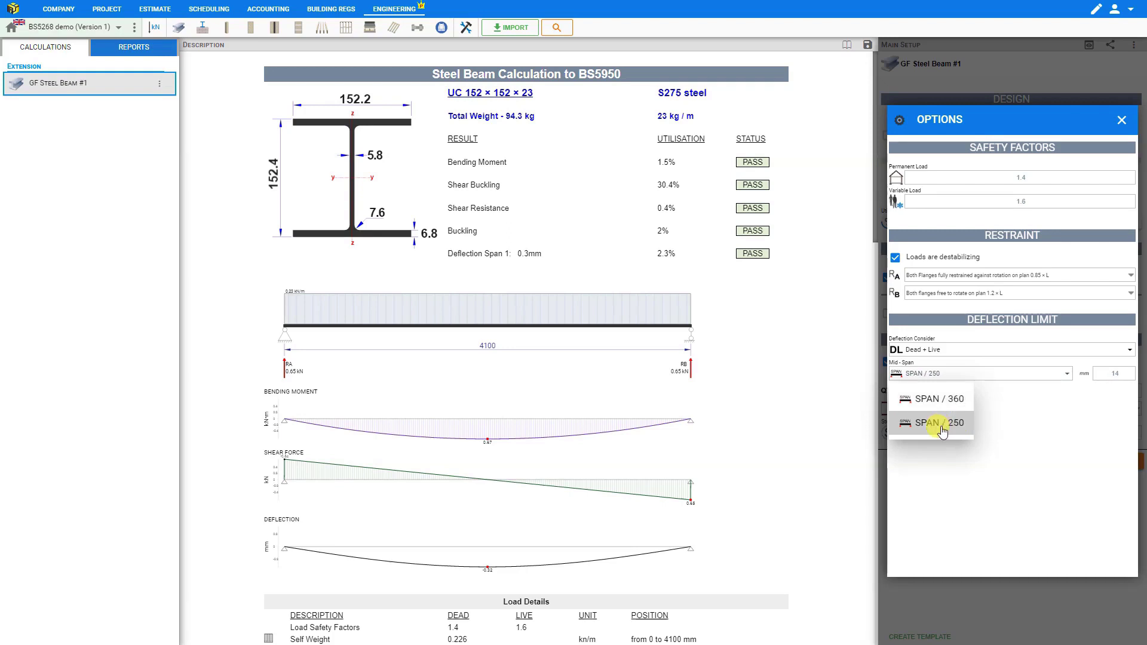
- Base the deflection check on Live load and set the mid-span limit to SPAN / 360
{"action": "left_click", "coordinate": [953, 351]}
{"action": "left_click", "coordinate": [935, 399]}
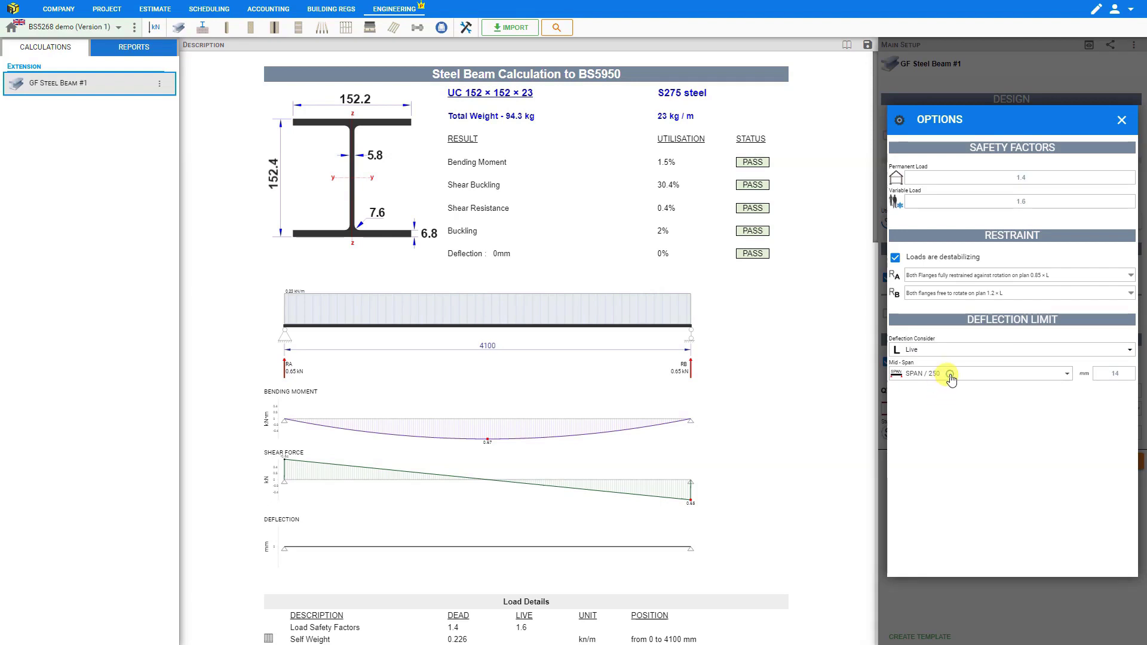
{"action": "left_click", "coordinate": [950, 375]}
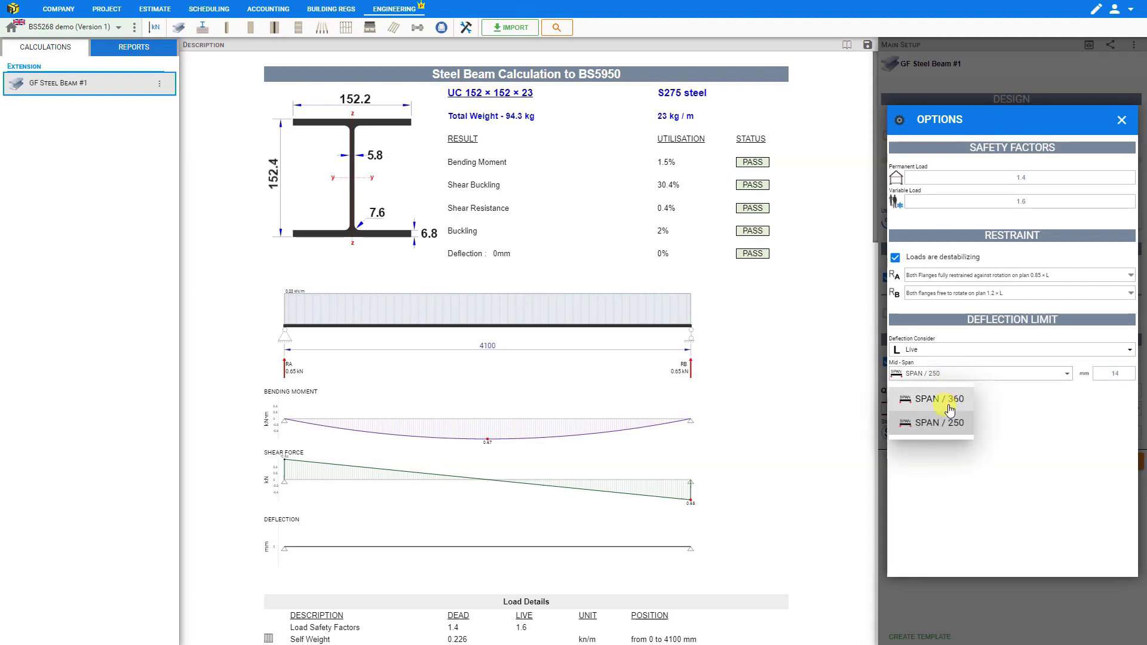
{"action": "left_click", "coordinate": [950, 400]}
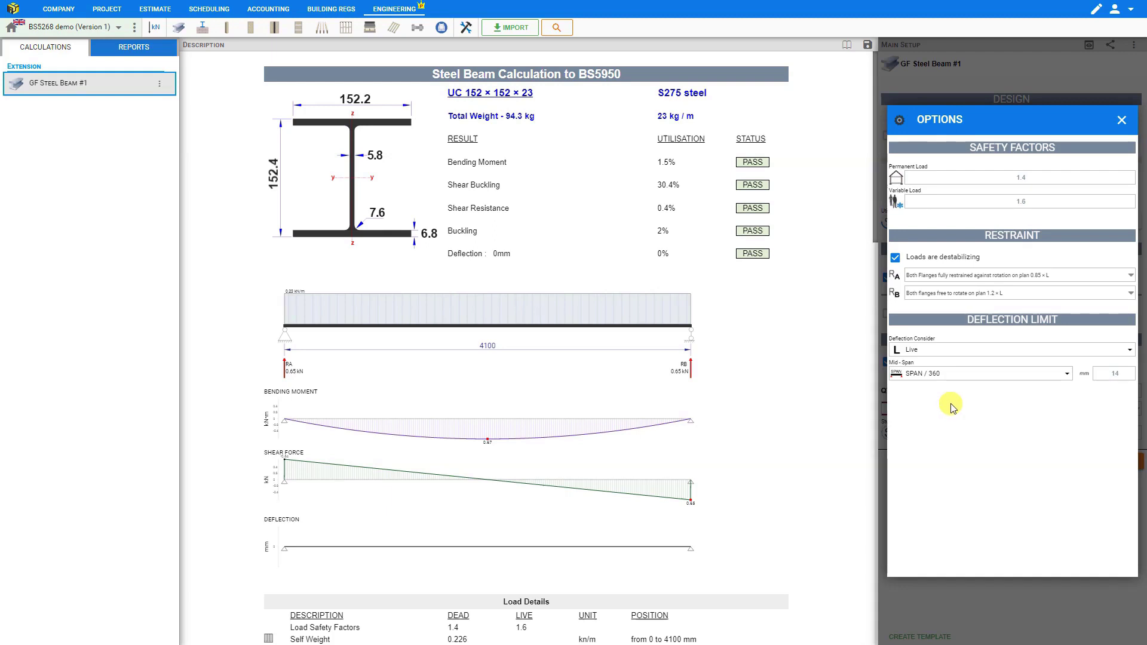
- Base the deflection check on Dead + Live load with a mid-span limit of SPAN / 360, and close the options
{"action": "left_click", "coordinate": [954, 351]}
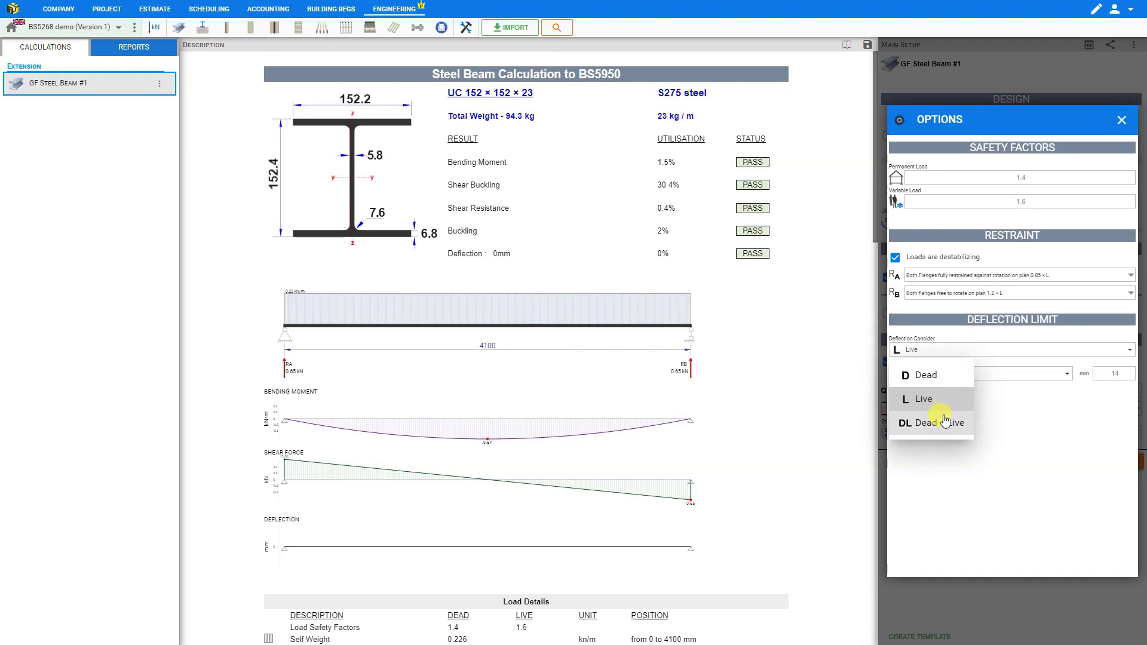
{"action": "left_click", "coordinate": [947, 421]}
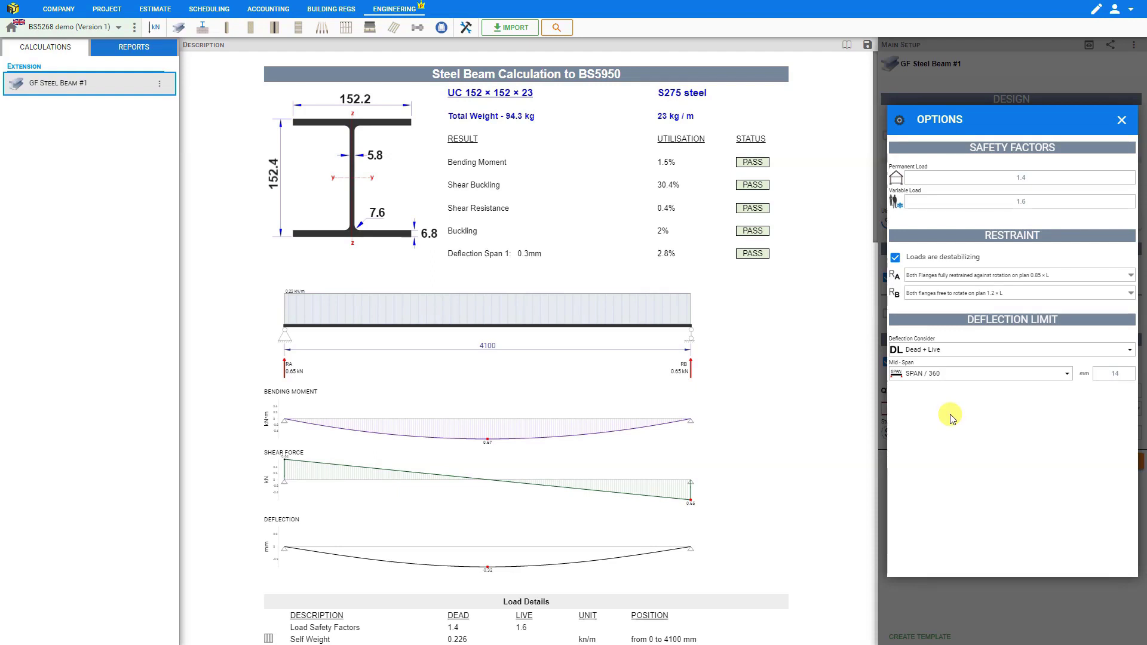
{"action": "left_click", "coordinate": [963, 374]}
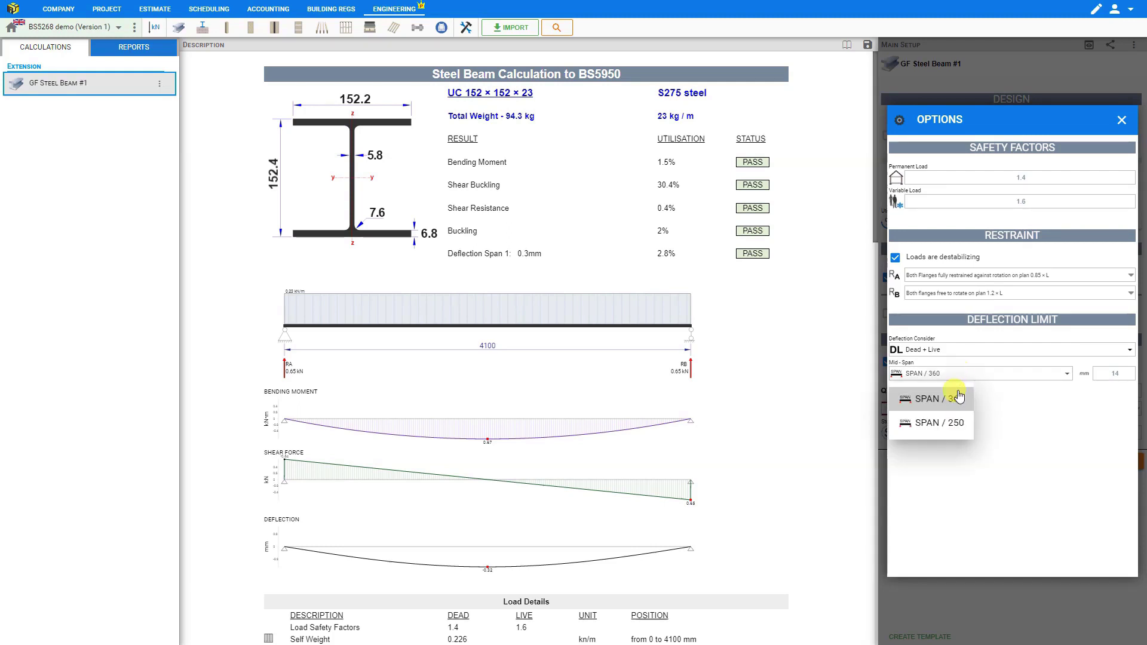
{"action": "left_click", "coordinate": [958, 406]}
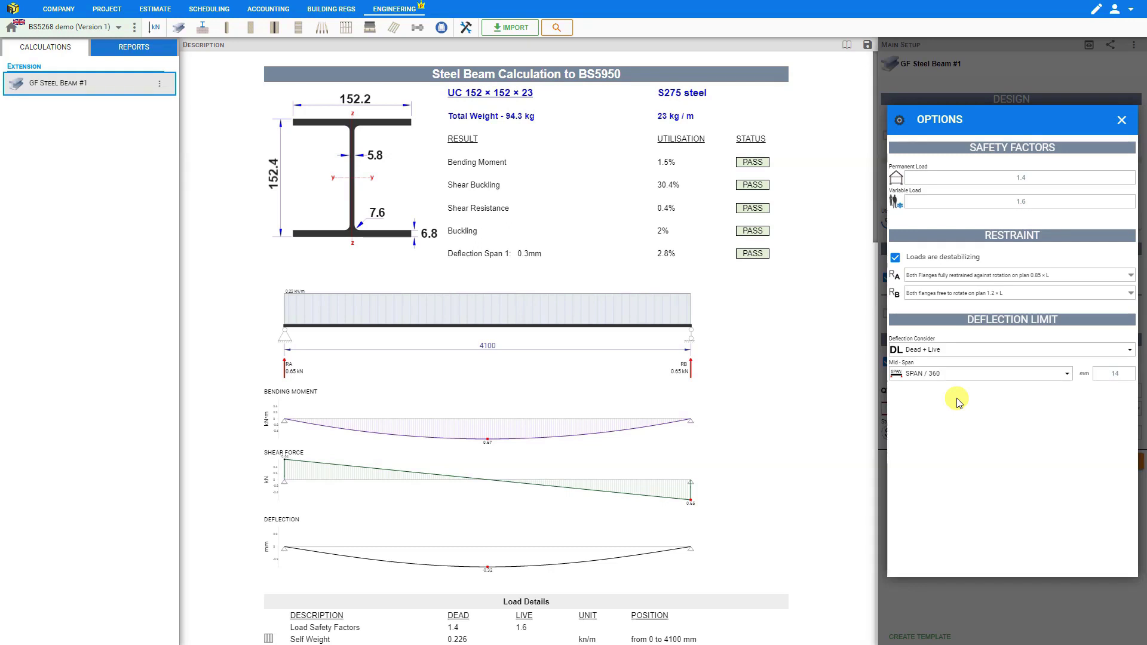
{"action": "left_click", "coordinate": [1121, 121]}
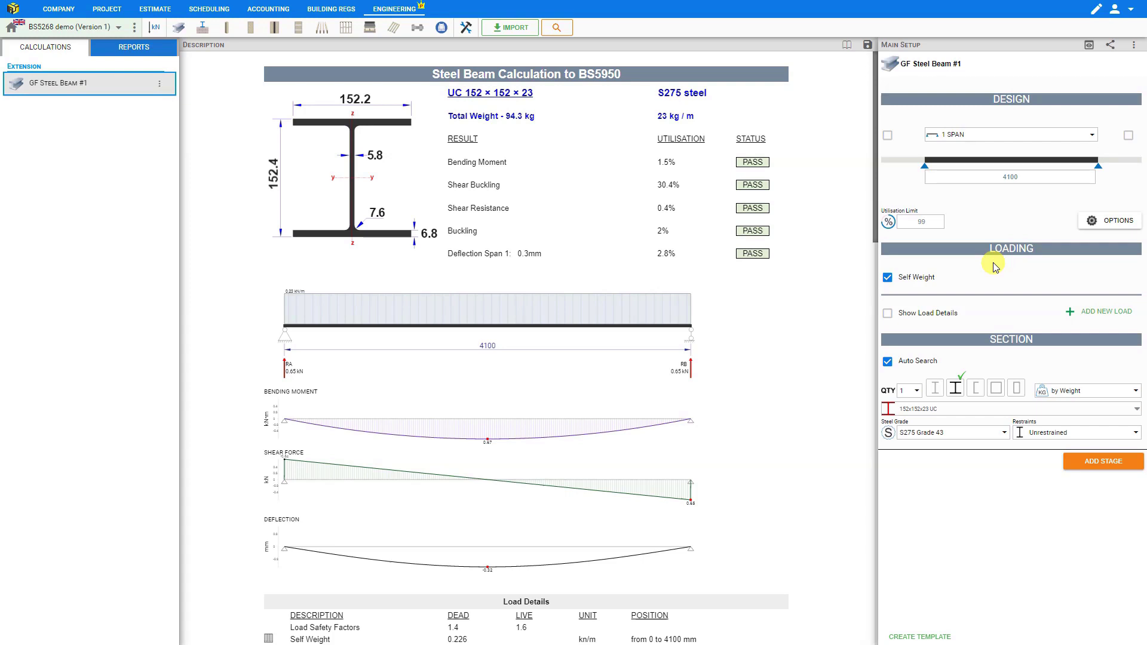
- Include the beam's self weight in the loading and add a new load entry
{"action": "left_click", "coordinate": [897, 283]}
{"action": "left_click", "coordinate": [903, 281]}
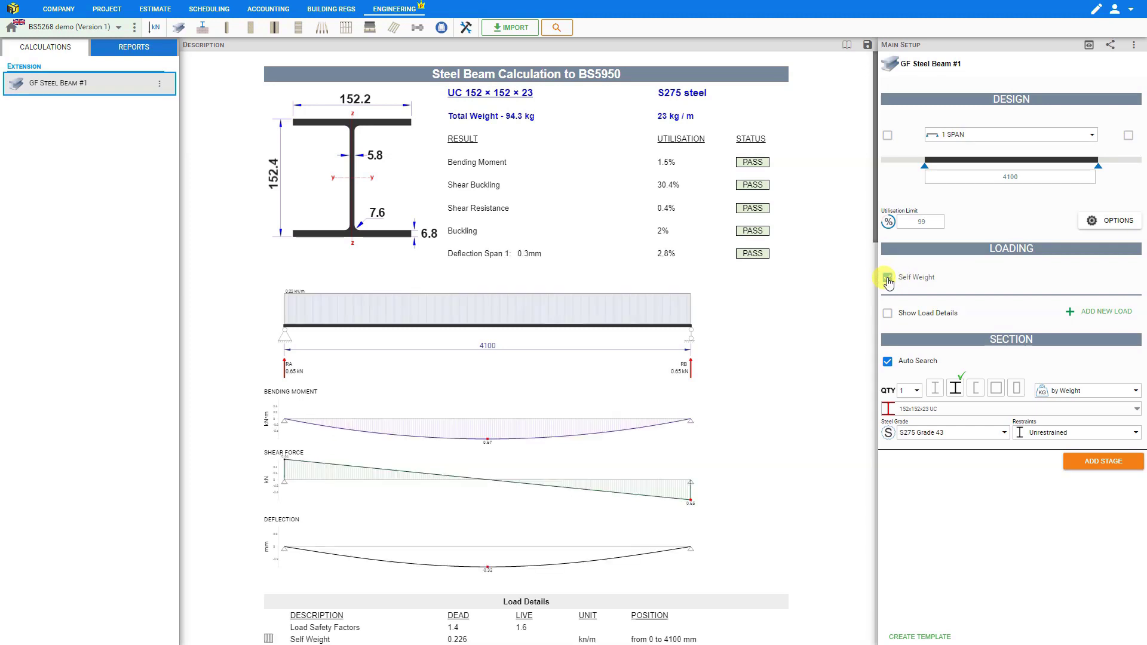
{"action": "left_click", "coordinate": [1087, 313]}
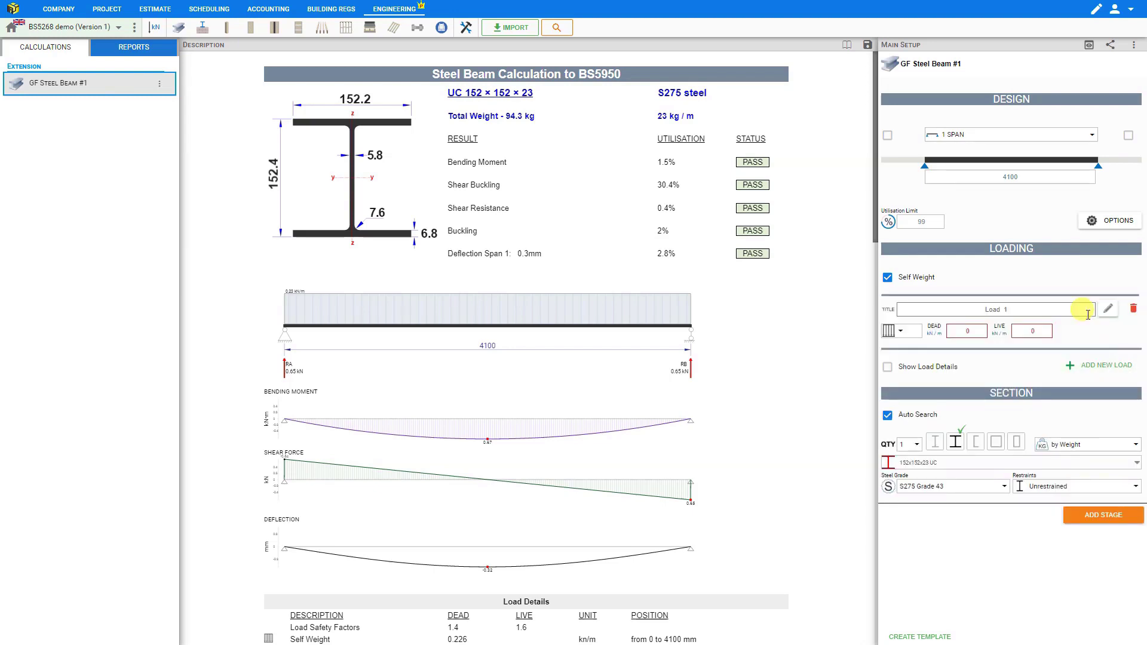
{"action": "left_click", "coordinate": [902, 332]}
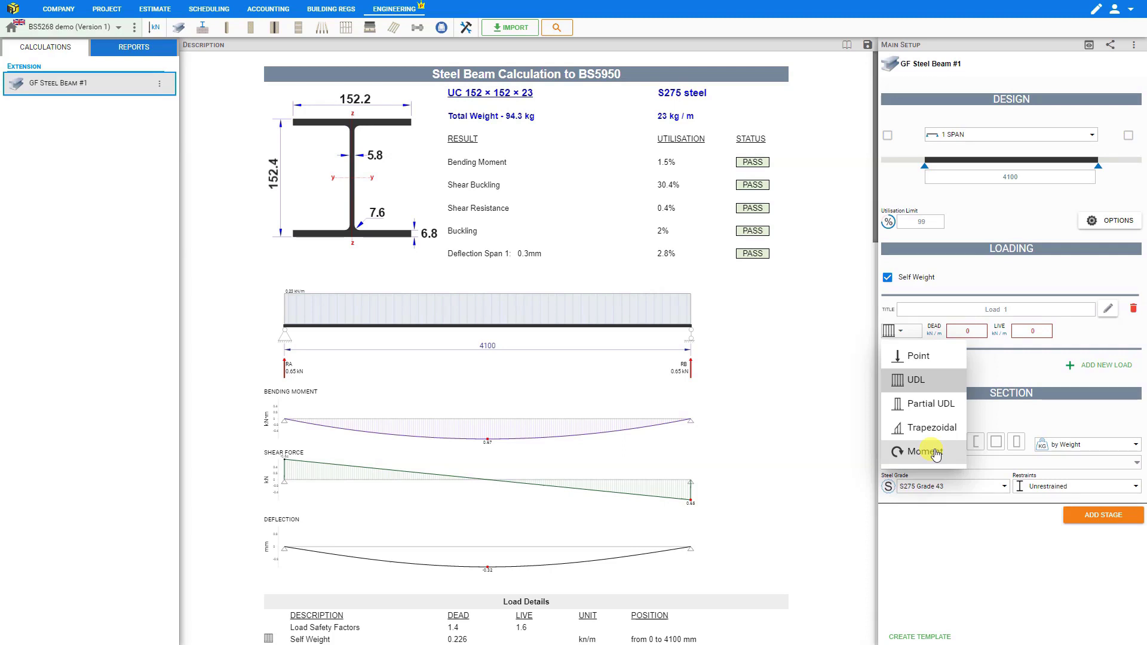
{"action": "left_click", "coordinate": [973, 330]}
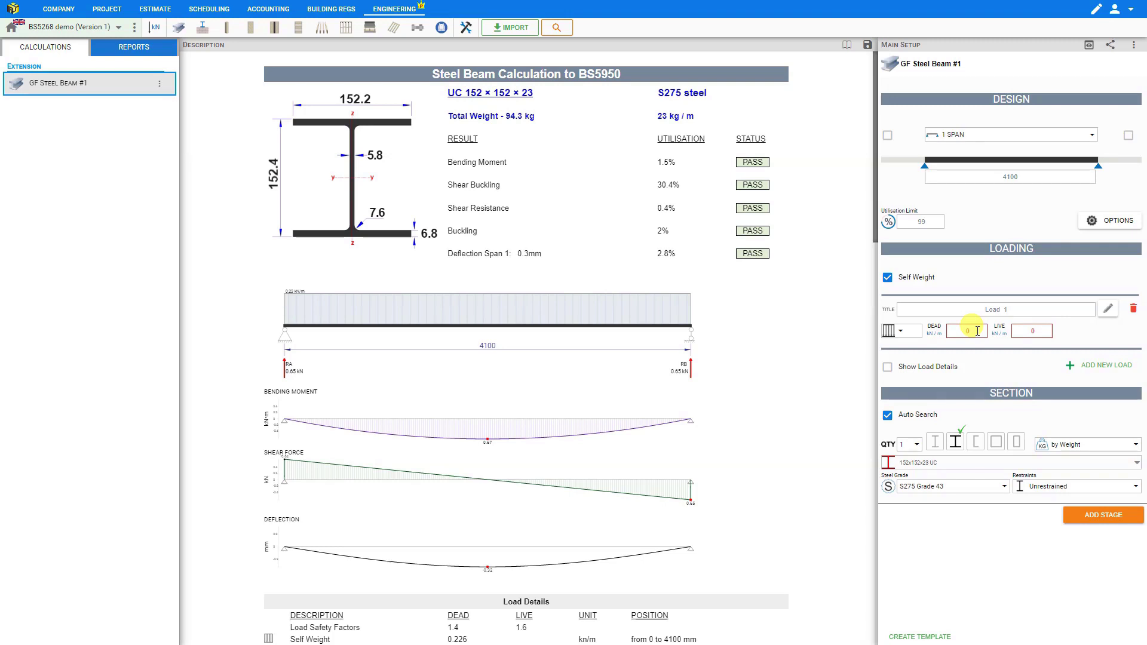
{"action": "left_click", "coordinate": [1032, 330]}
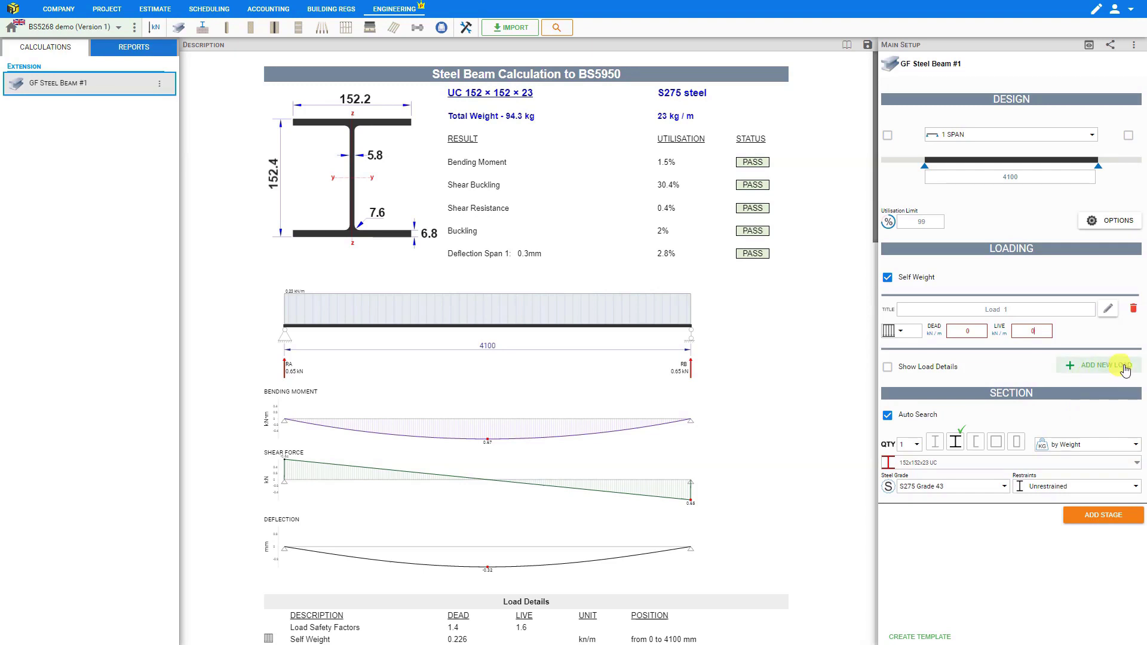
- Title the new load "Timber Floor Joists" and define it as a UDL
{"action": "triple_click", "coordinate": [993, 308]}
{"action": "type", "text": "Timber Flor"}
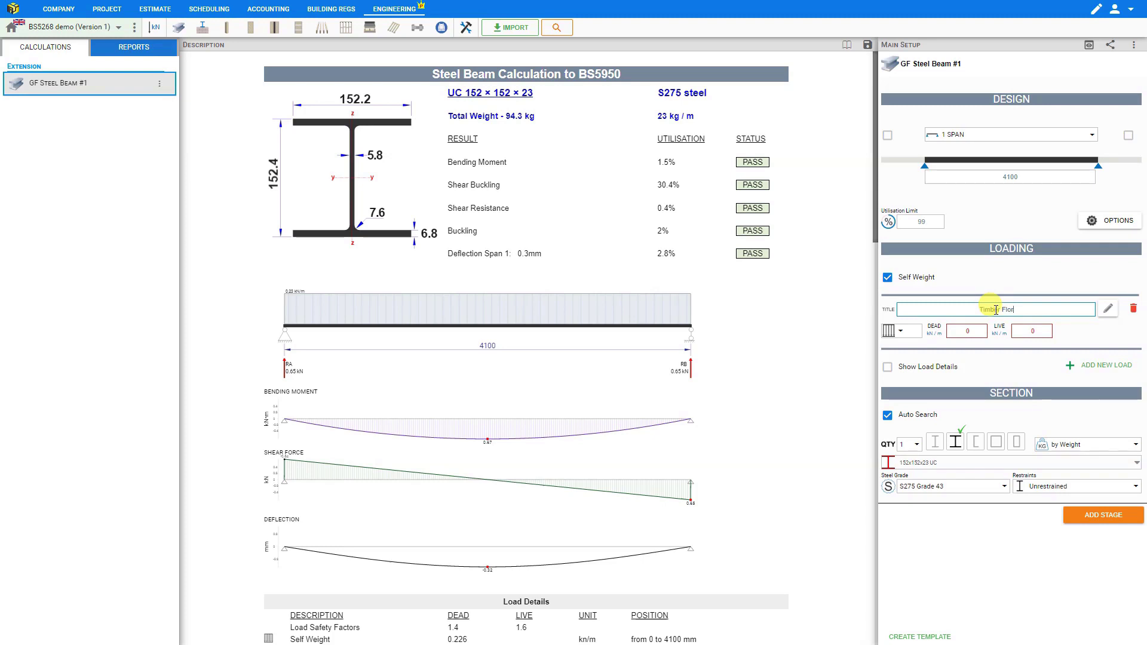
{"action": "key", "text": "BackSpace"}
{"action": "type", "text": "or Joists"}
{"action": "left_click", "coordinate": [902, 331]}
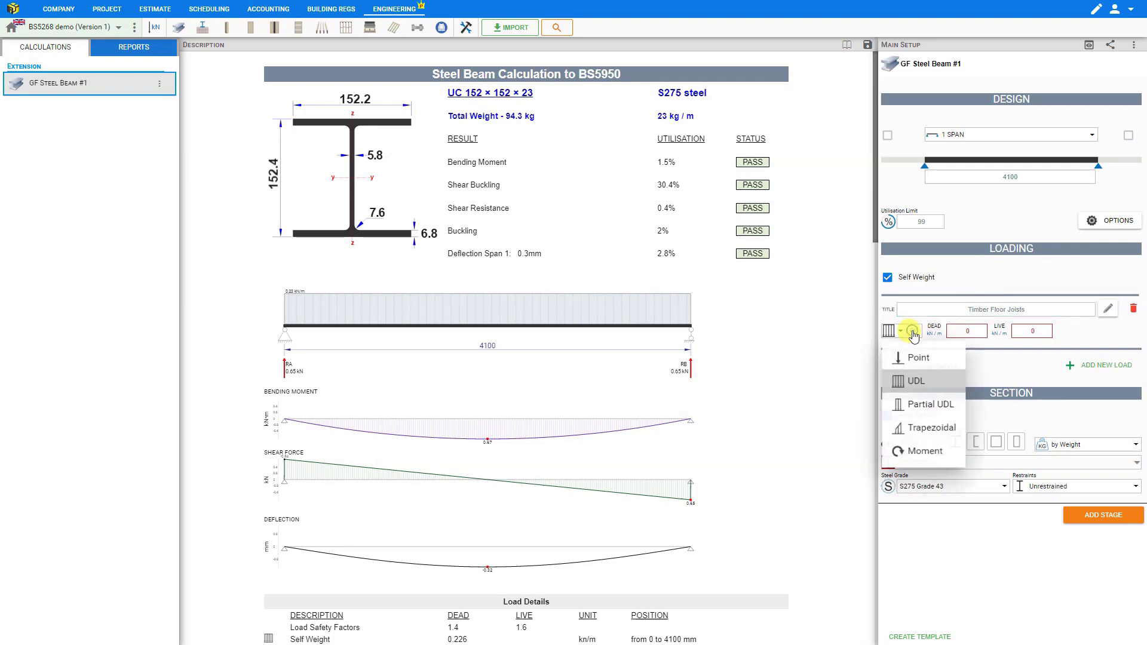
{"action": "left_click", "coordinate": [918, 381]}
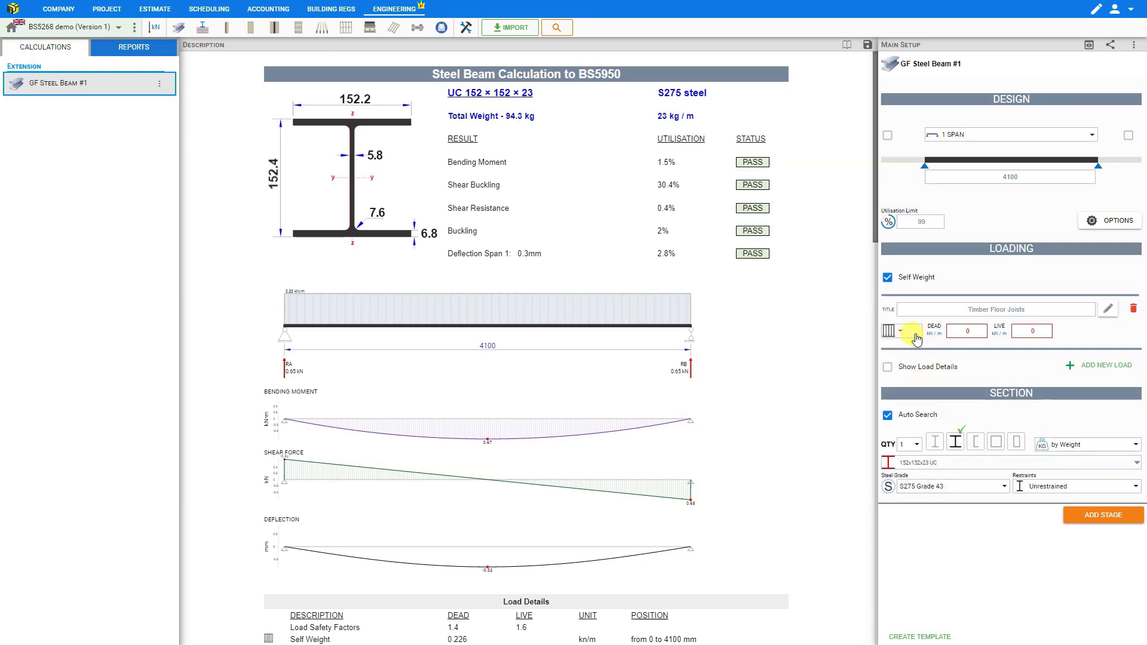
- Set the Timber Floor Joists load to 1.2 kN/m dead and 3 kN/m live
{"action": "left_click", "coordinate": [971, 332]}
{"action": "type", "text": "1.2"}
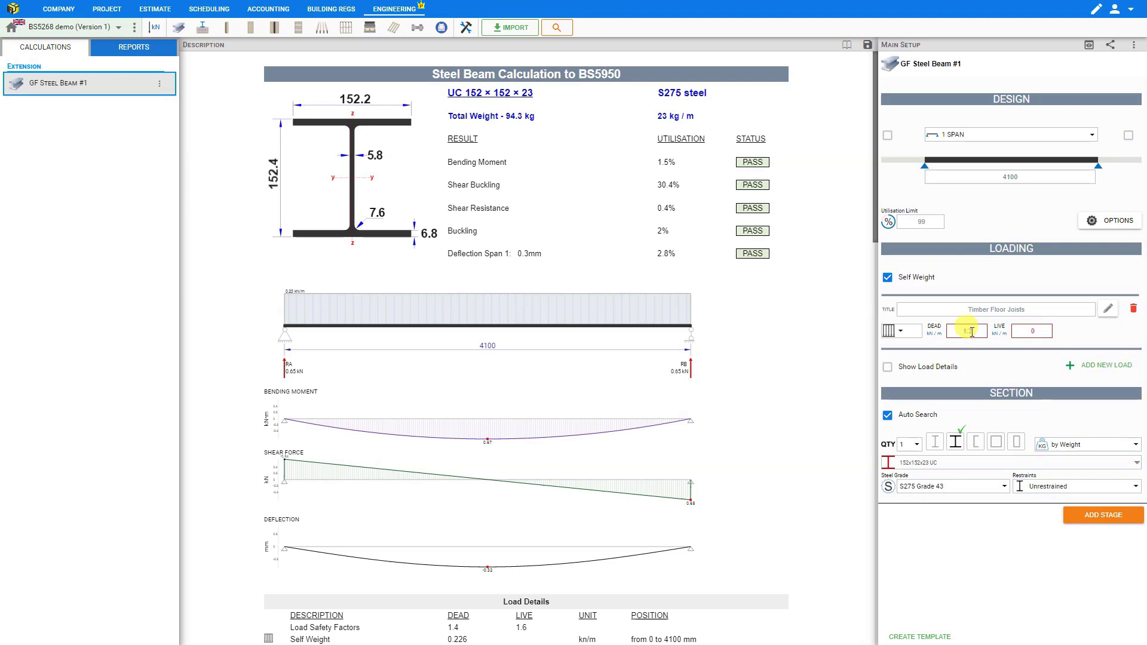
{"action": "left_click", "coordinate": [1030, 329]}
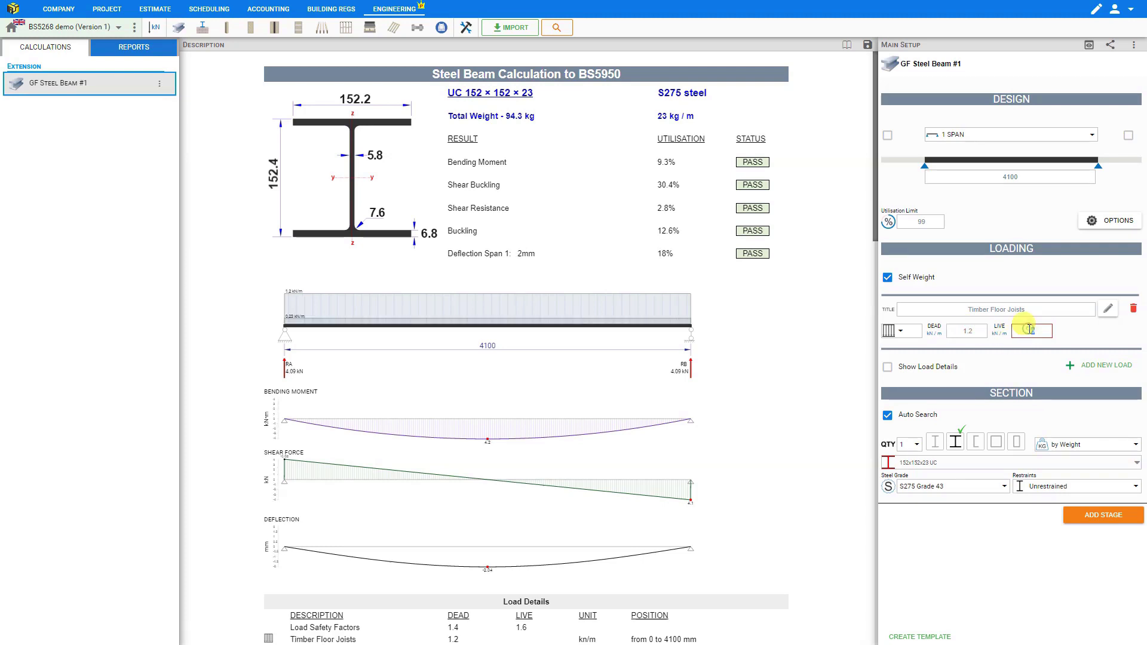
{"action": "type", "text": "3"}
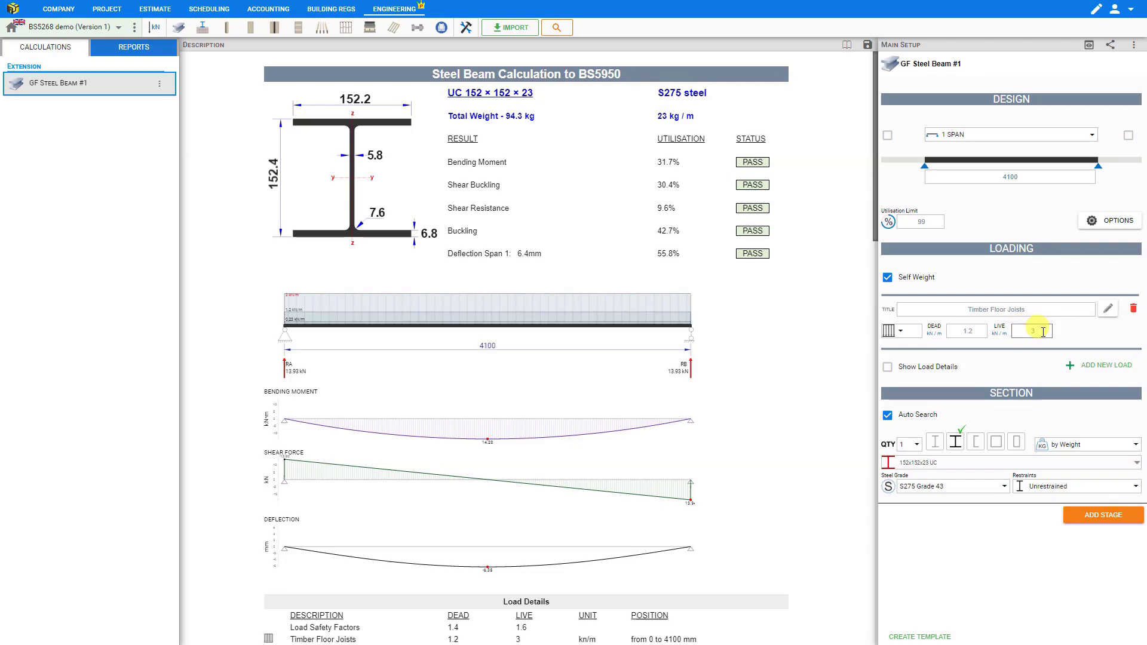
- Open the detailed build-up of the Timber Floor Joists load and examine every load template category, from roof coverings to imposed loads
{"action": "left_click", "coordinate": [1108, 311]}
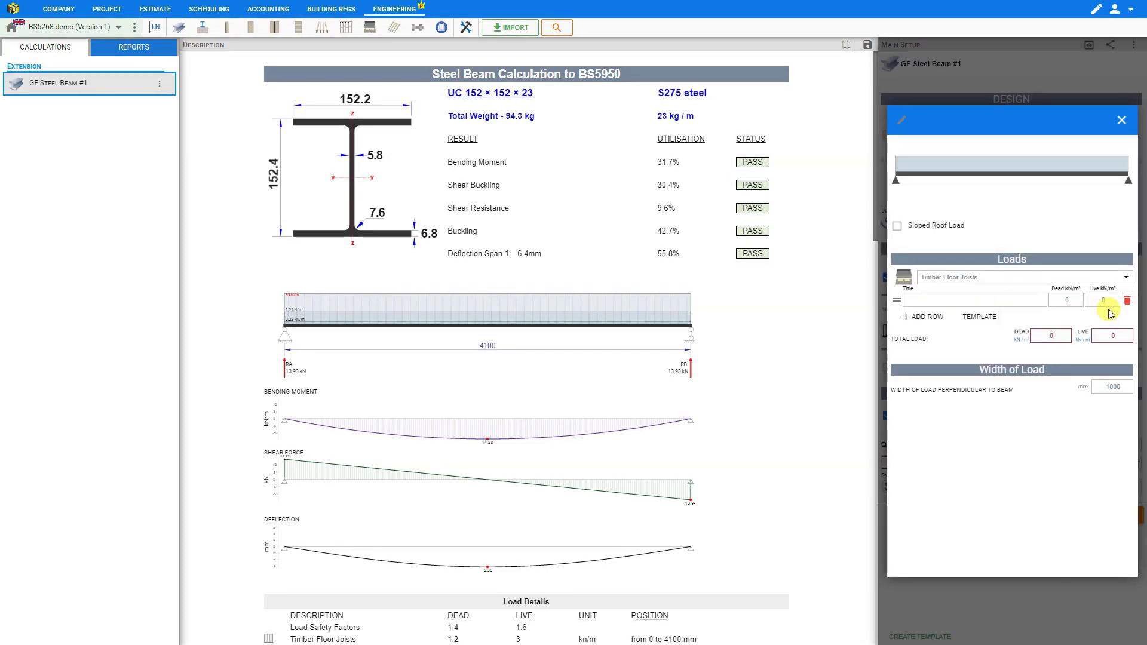
{"action": "left_click", "coordinate": [972, 323]}
{"action": "left_click", "coordinate": [410, 82]}
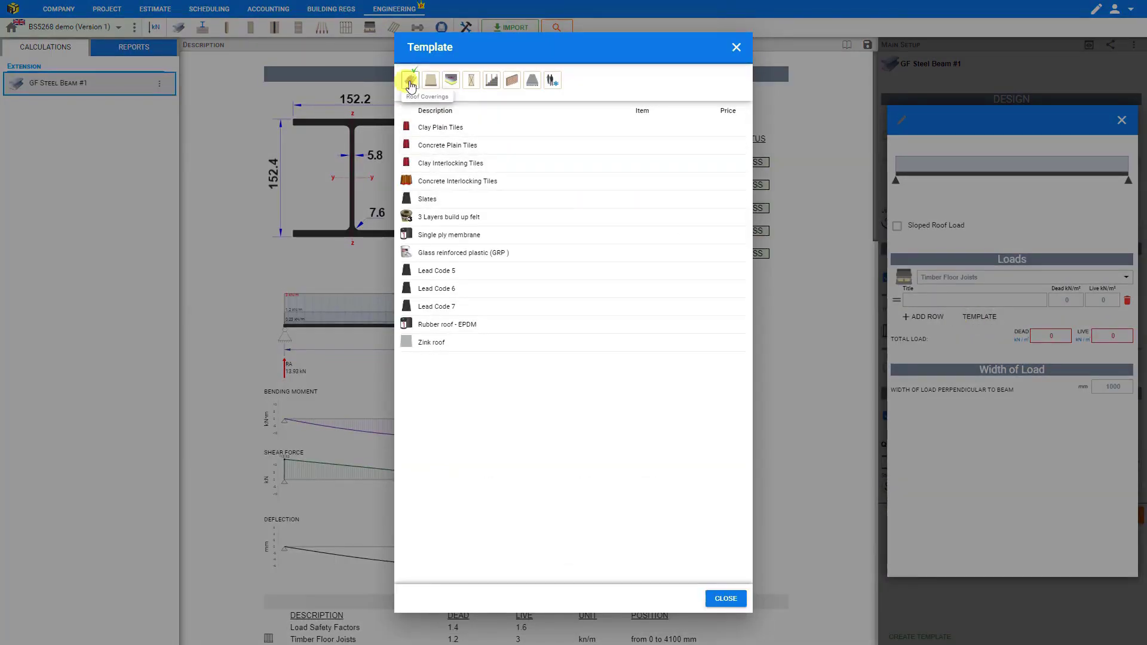
{"action": "left_click", "coordinate": [429, 83]}
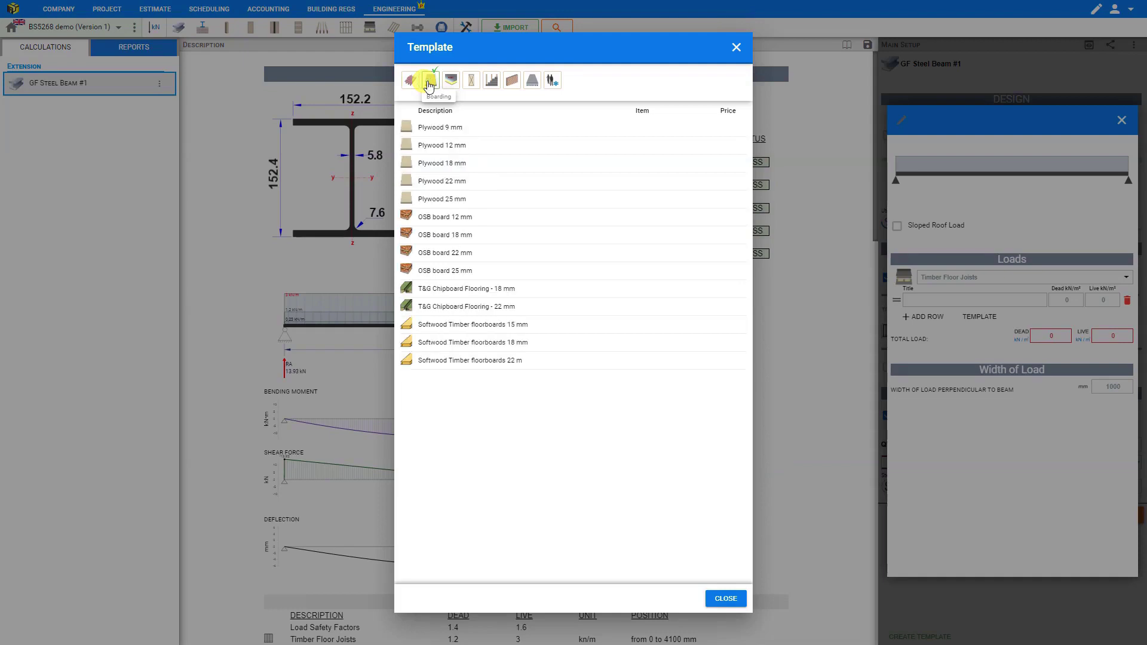
{"action": "left_click", "coordinate": [449, 82]}
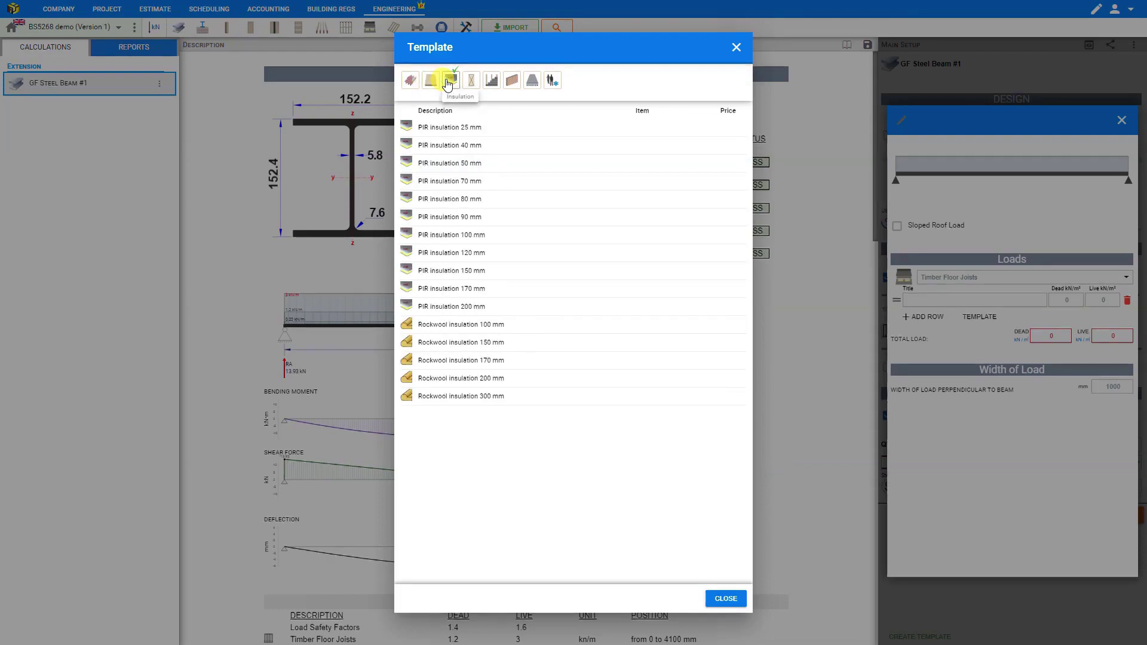
{"action": "left_click", "coordinate": [476, 84]}
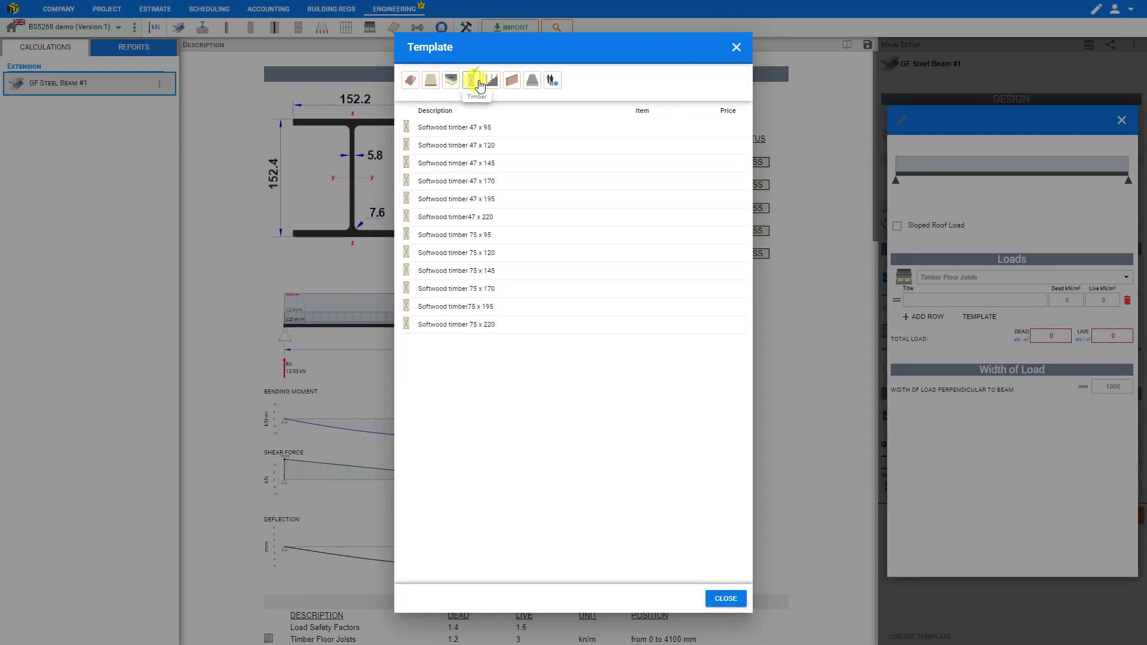
{"action": "left_click", "coordinate": [491, 83]}
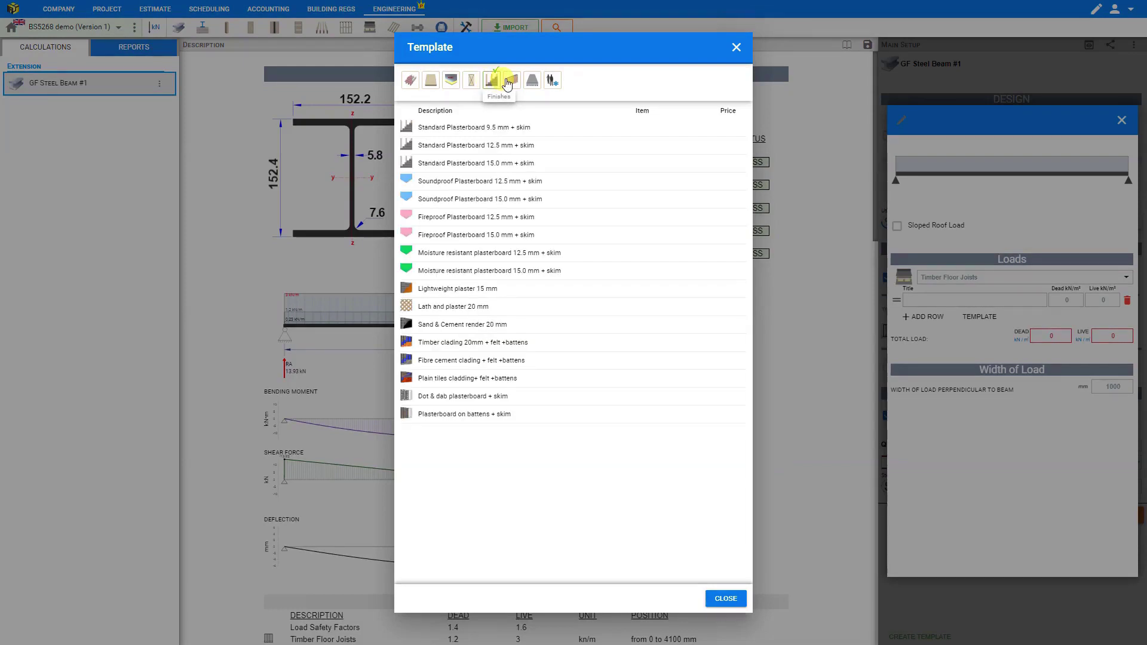
{"action": "left_click", "coordinate": [512, 81]}
{"action": "left_click", "coordinate": [531, 82]}
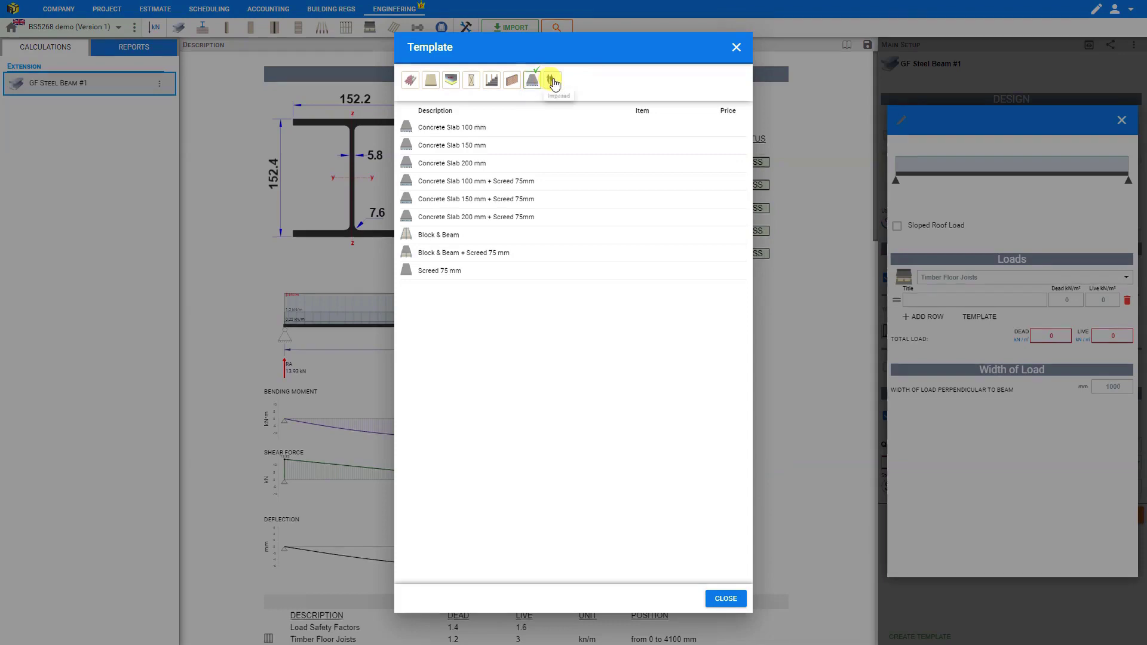
{"action": "left_click", "coordinate": [552, 82]}
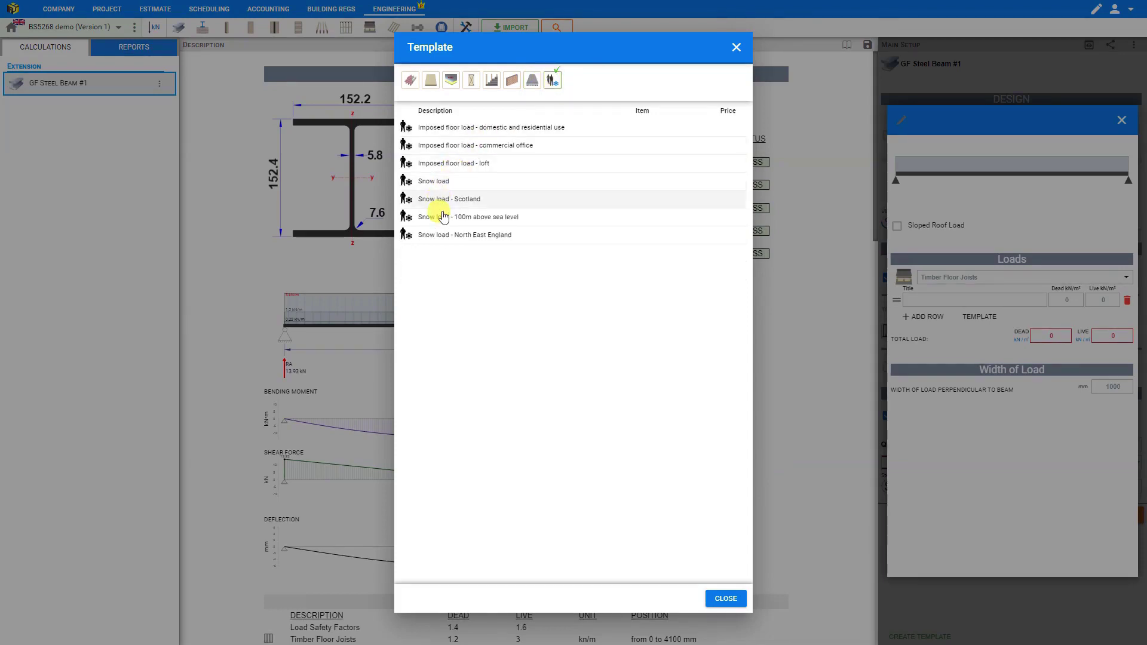
- Add Plywood 18 mm to the load build-up from the boarding templates
{"action": "left_click", "coordinate": [432, 83]}
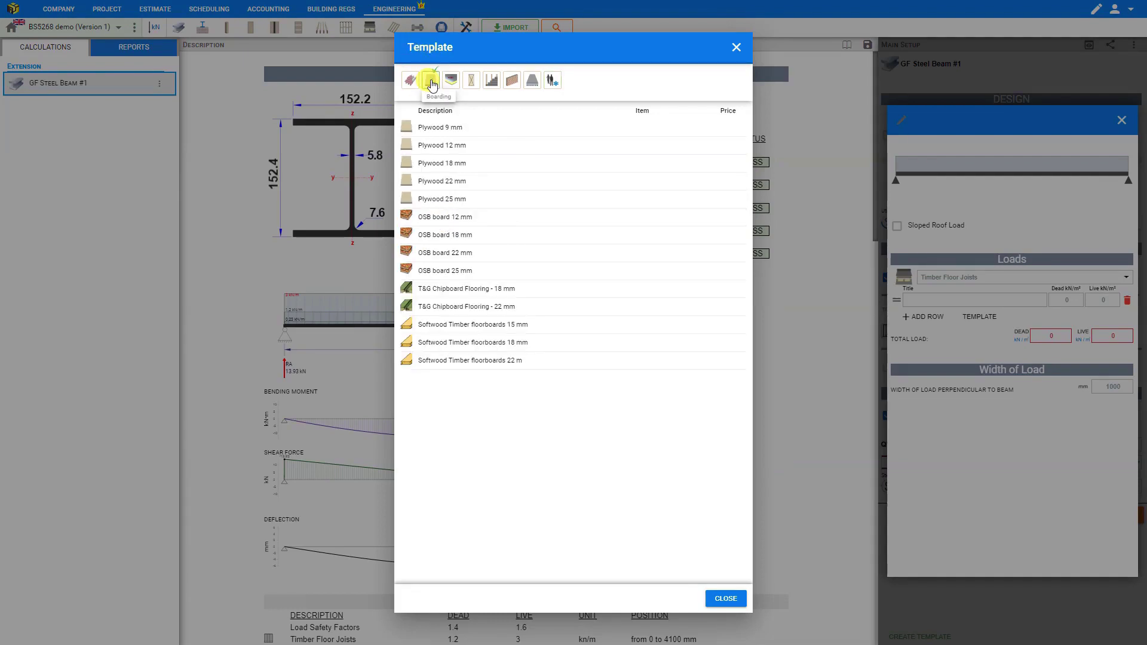
{"action": "left_click", "coordinate": [431, 165]}
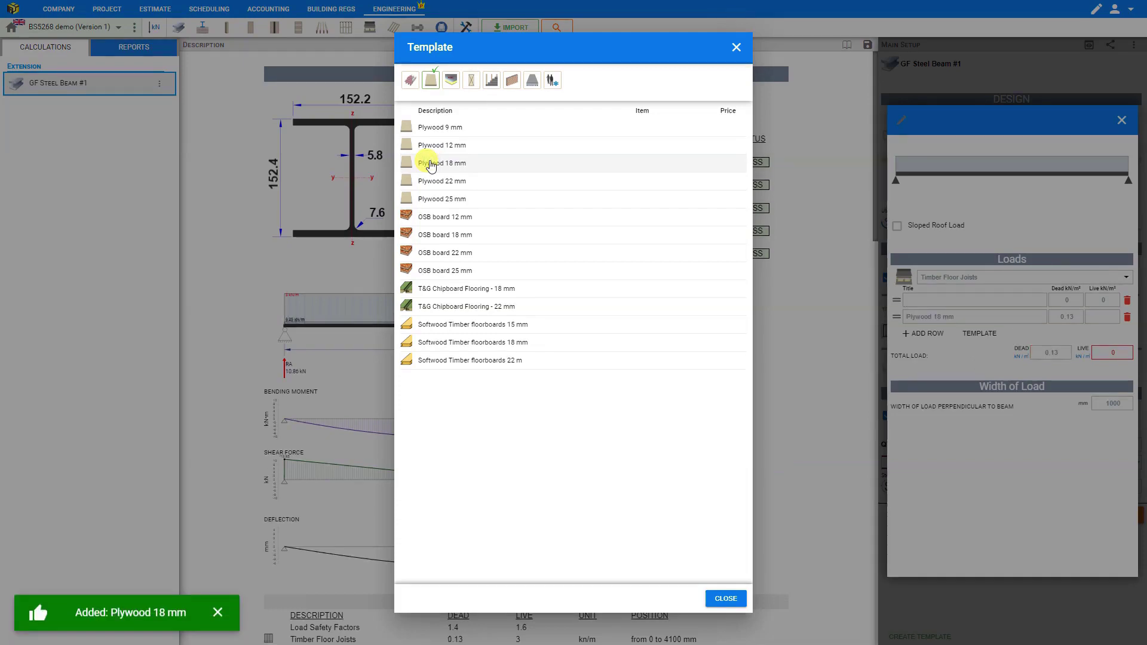
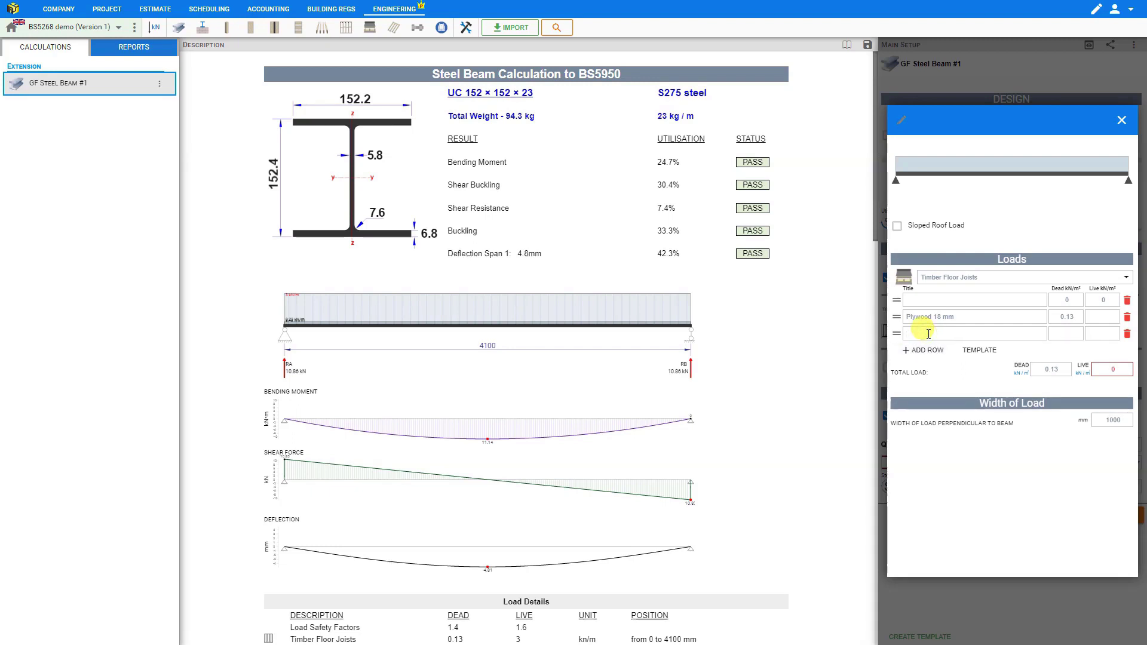
- Replace the Plywood 18 mm template row with a manual "Plywood" row that has a dead load of .18 kN/m²
{"action": "type", "text": "Plywood"}
{"action": "left_click", "coordinate": [1072, 336]}
{"action": "type", "text": "14"}
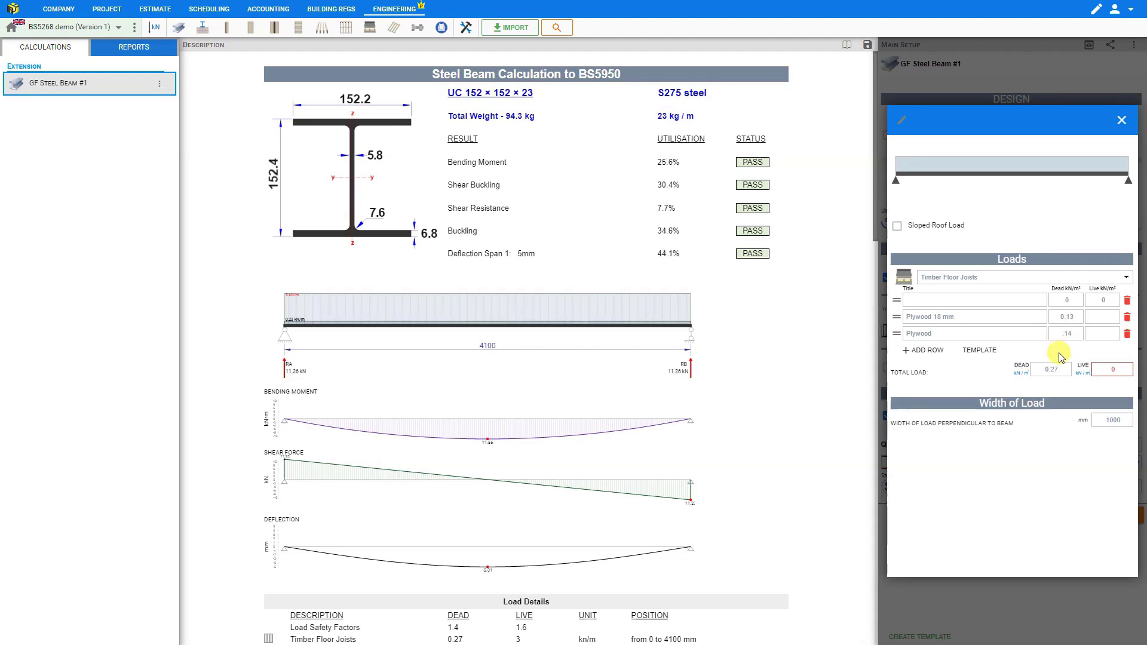
{"action": "left_click", "coordinate": [1127, 321]}
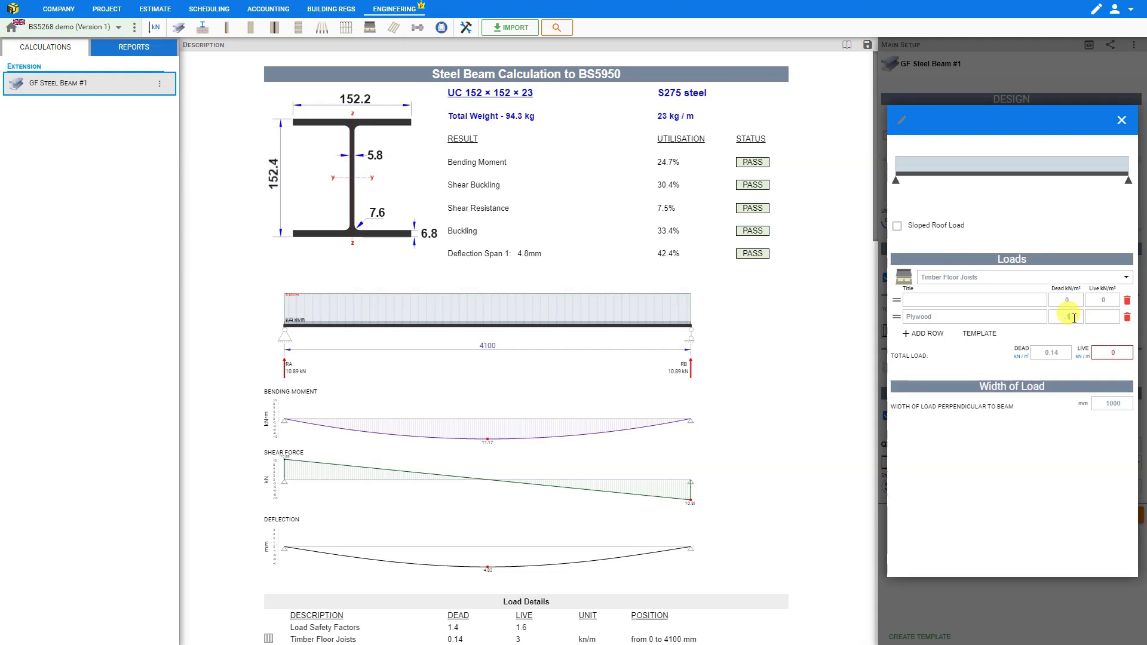
{"action": "type", "text": "8"}
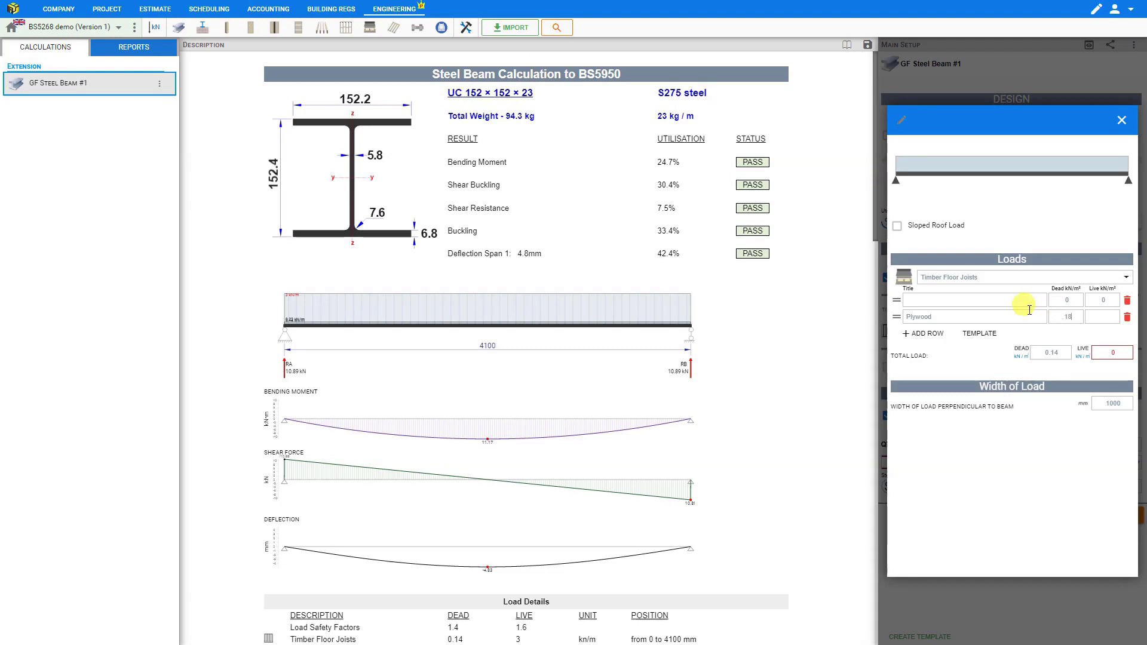
- Title the empty first row of the load build-up "Insulation" and set its dead load to 0.02 kN/m²
{"action": "left_click", "coordinate": [951, 296]}
{"action": "type", "text": "In"}
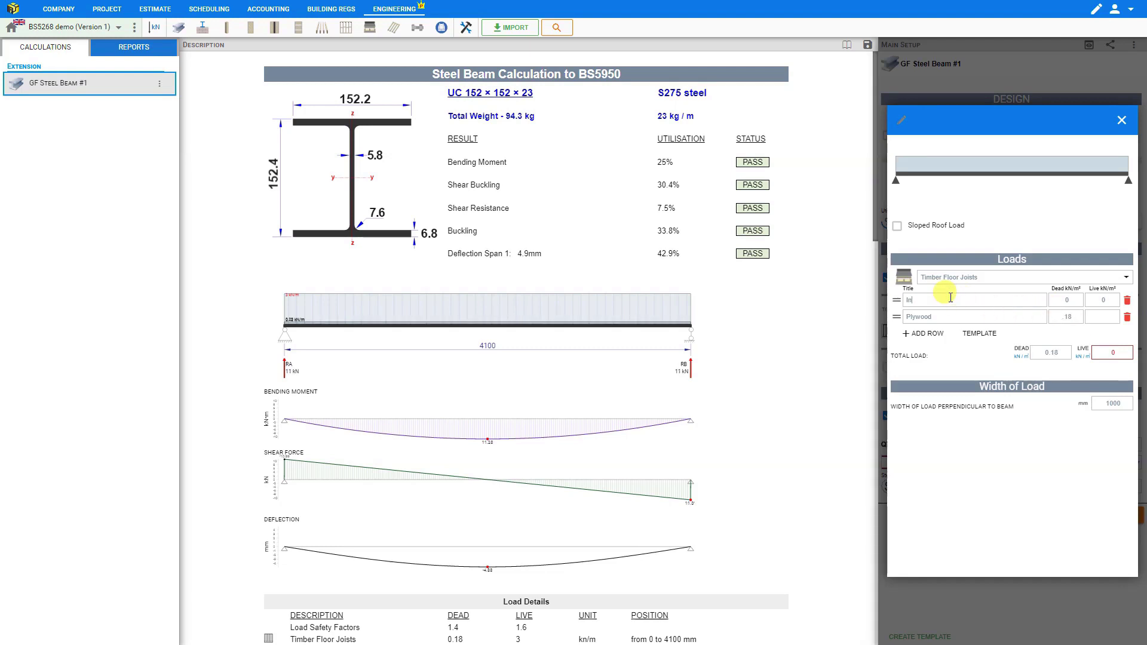
{"action": "type", "text": "sulation"}
{"action": "left_click", "coordinate": [1067, 299]}
{"action": "type", "text": ".02"}
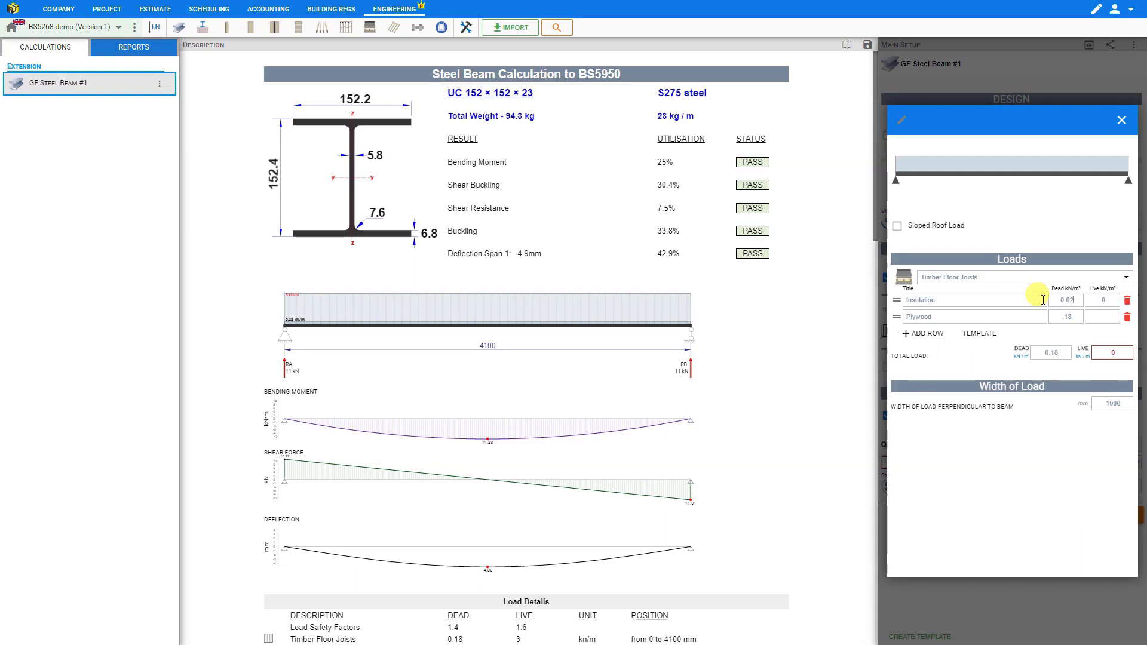
- Add a "Joists" row to the load build-up with a dead load of .18 kN/m²
{"action": "left_click", "coordinate": [923, 334]}
{"action": "type", "text": "Jois"}
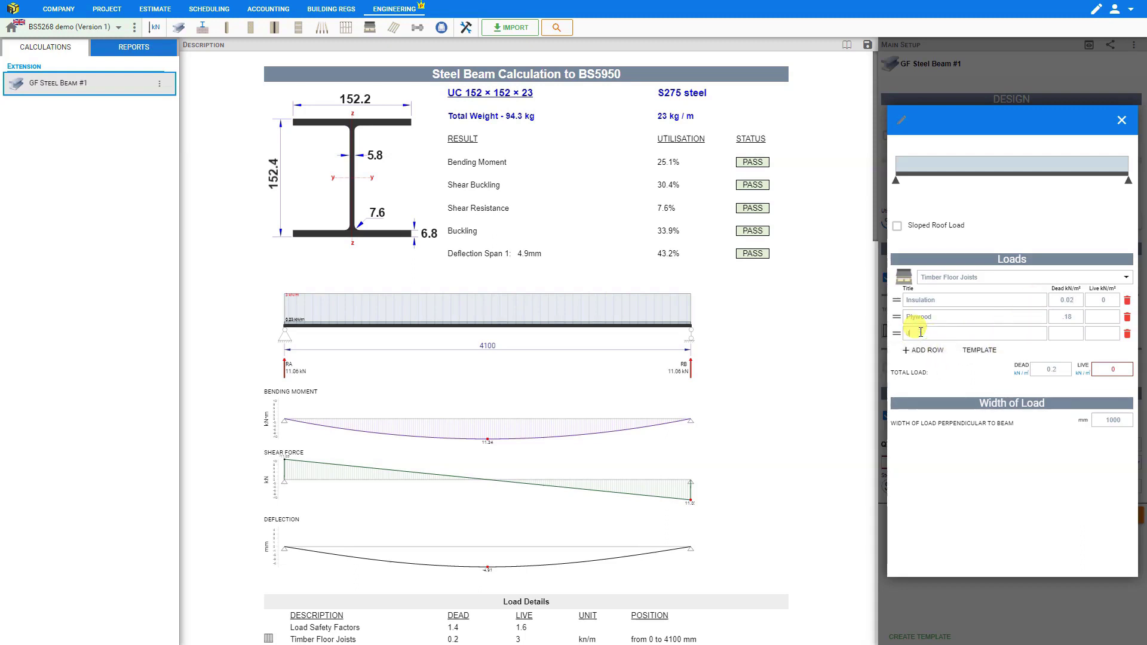
{"action": "type", "text": "ts"}
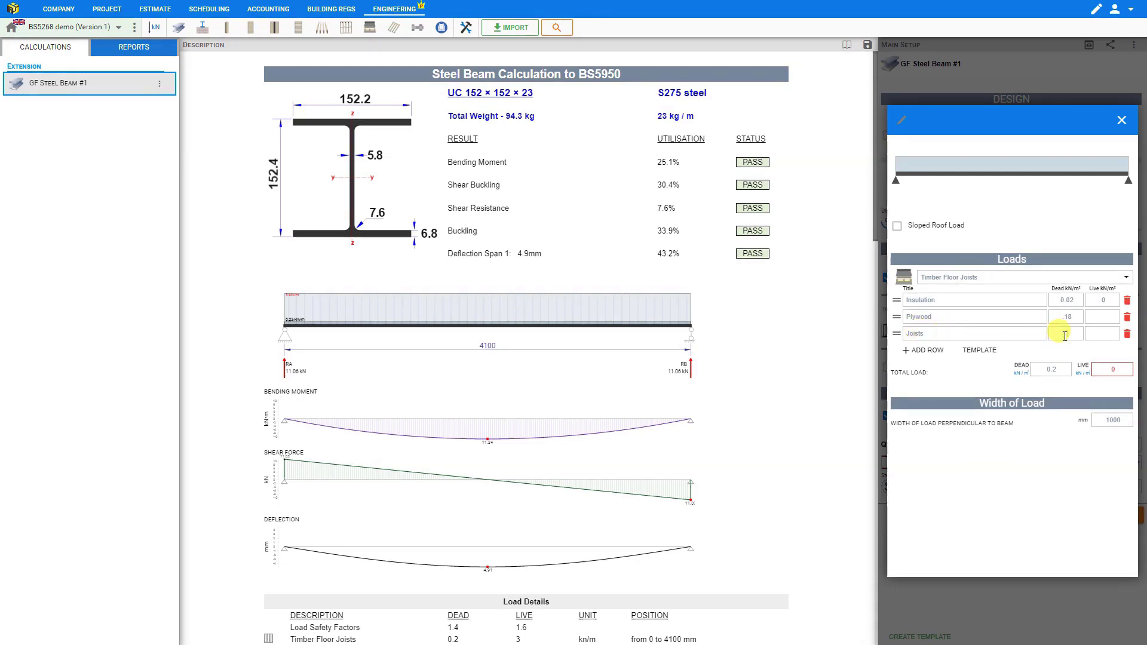
{"action": "left_click", "coordinate": [1064, 334]}
{"action": "type", "text": ".18"}
- Add a "Plasterboard & Skim" row with a dead load of 0.2 kN/m² and a "Mixed Use" row with a live load of 2.5 kN/m²
{"action": "left_click", "coordinate": [923, 350]}
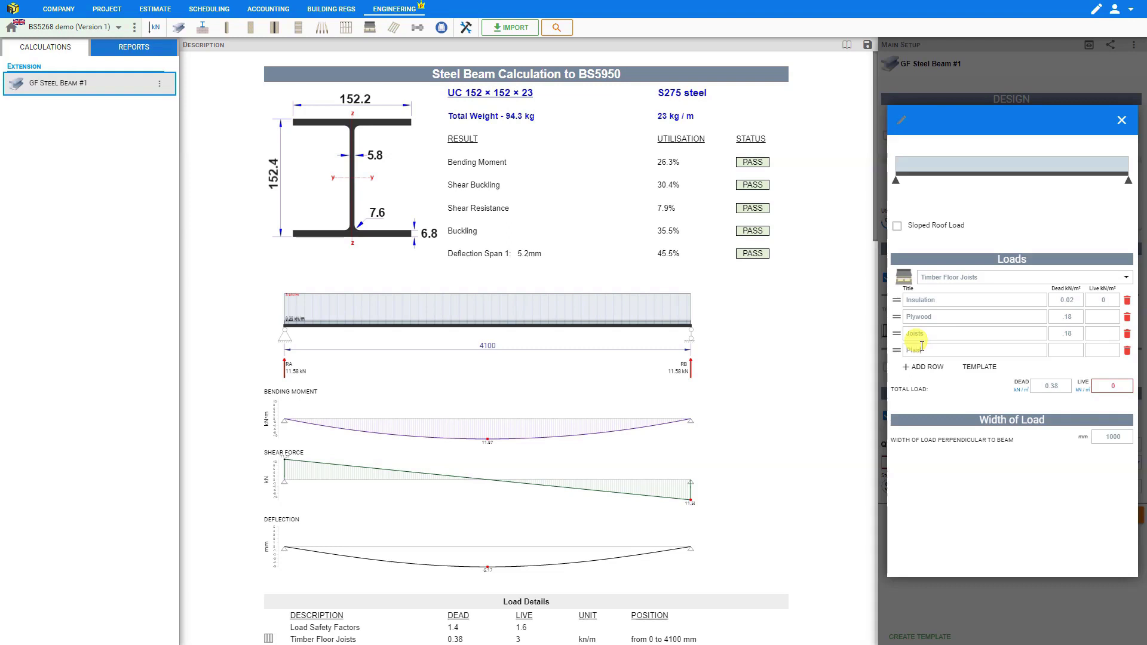
{"action": "type", "text": "Plasterboard & Skim"}
{"action": "left_click", "coordinate": [1071, 351]}
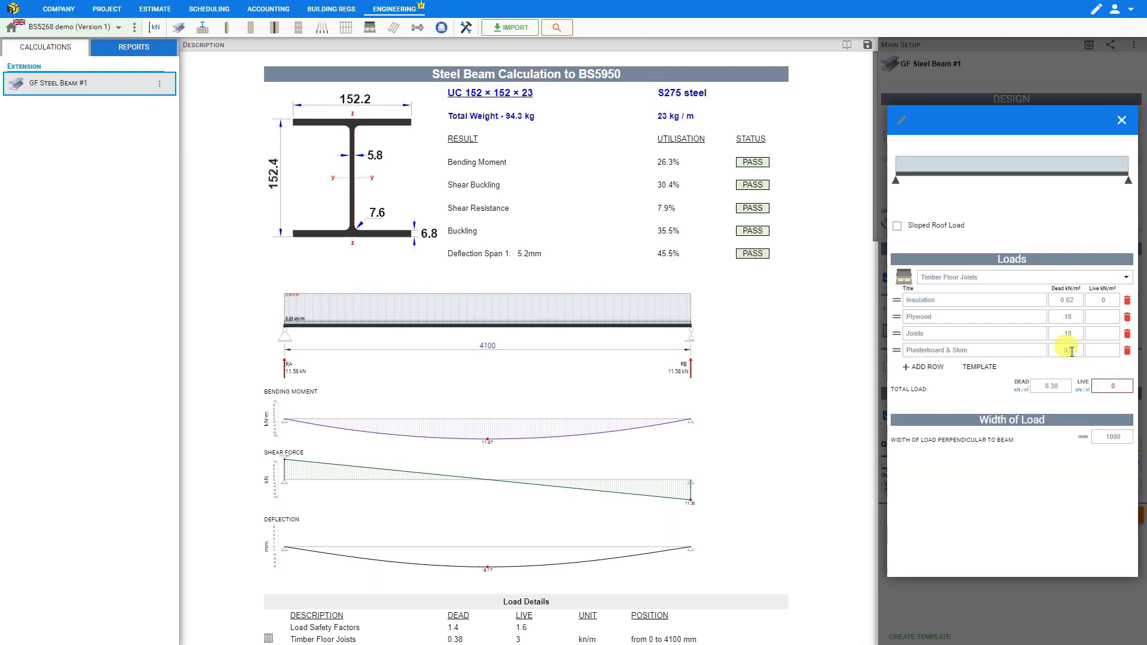
{"action": "left_click", "coordinate": [927, 369]}
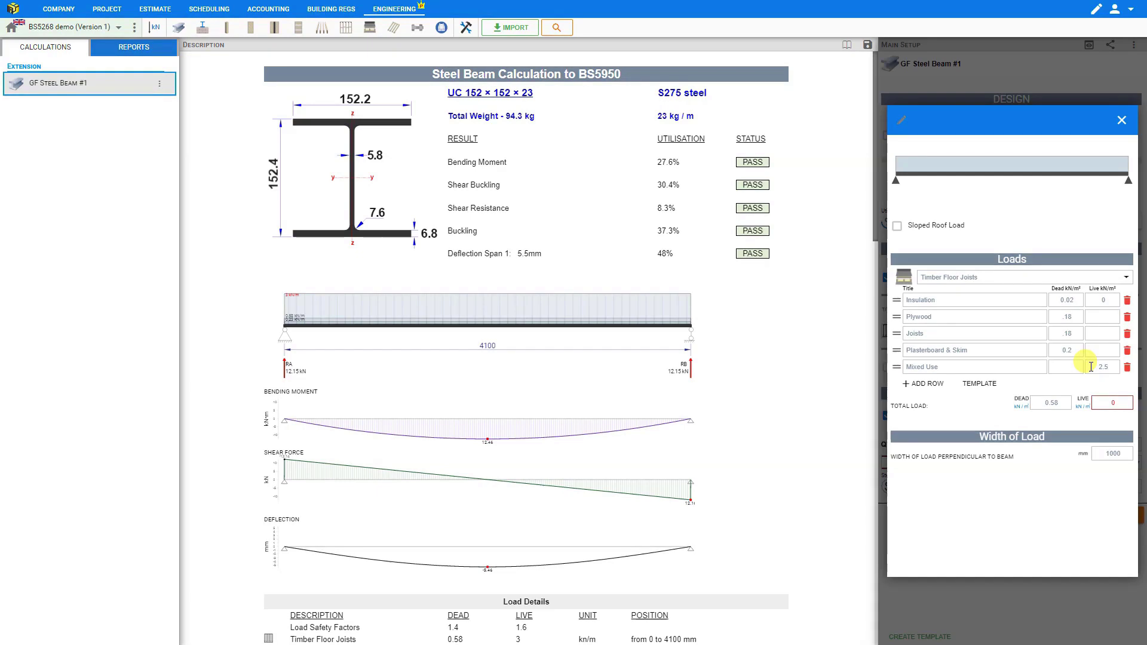
- Save the current load build-up as a custom template titled "GF Mixed Use Timber Joists"
{"action": "left_click", "coordinate": [1126, 278]}
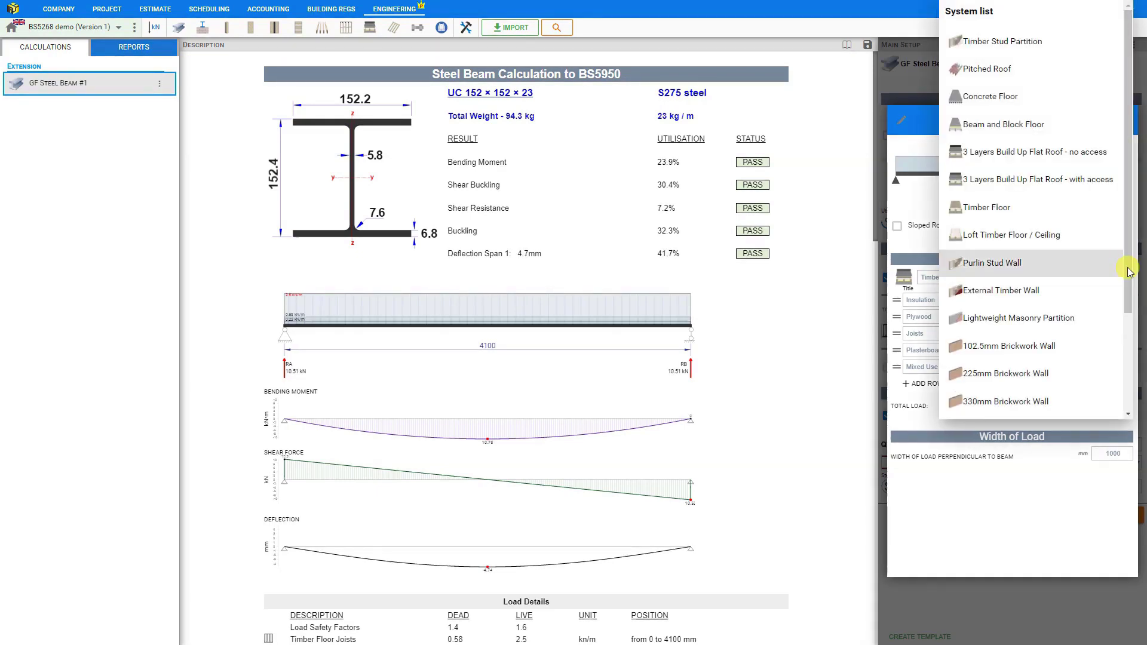
{"action": "scroll", "coordinate": [1132, 299], "scroll_direction": "down", "scroll_amount": 3}
{"action": "scroll", "coordinate": [1134, 359], "scroll_direction": "down", "scroll_amount": 1}
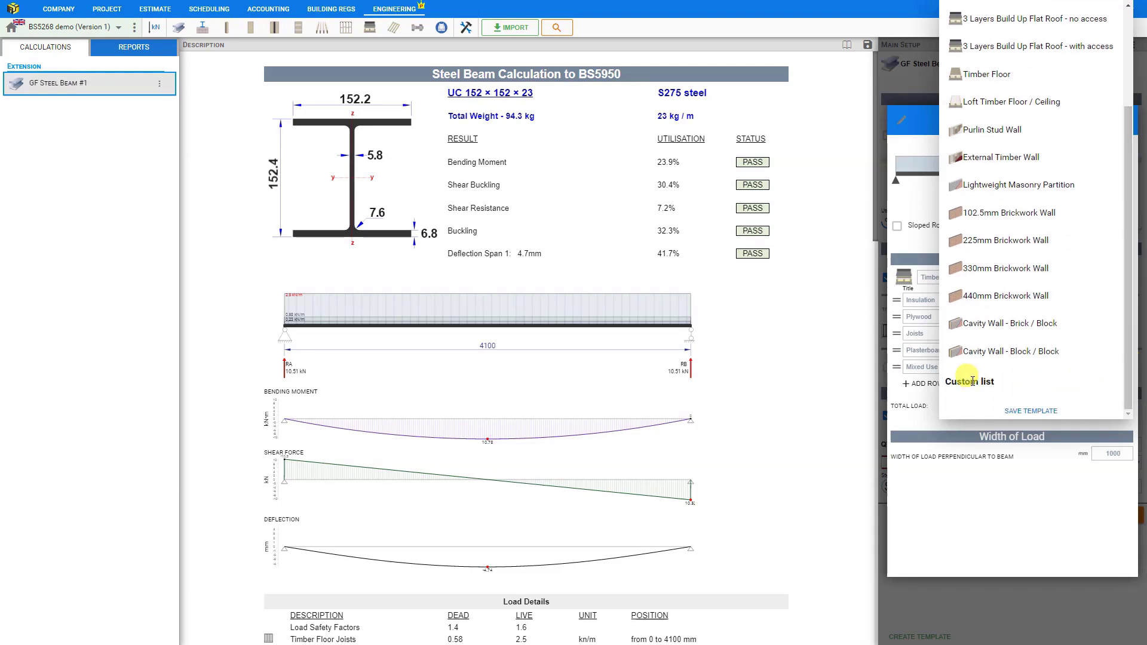
{"action": "left_click", "coordinate": [1028, 412]}
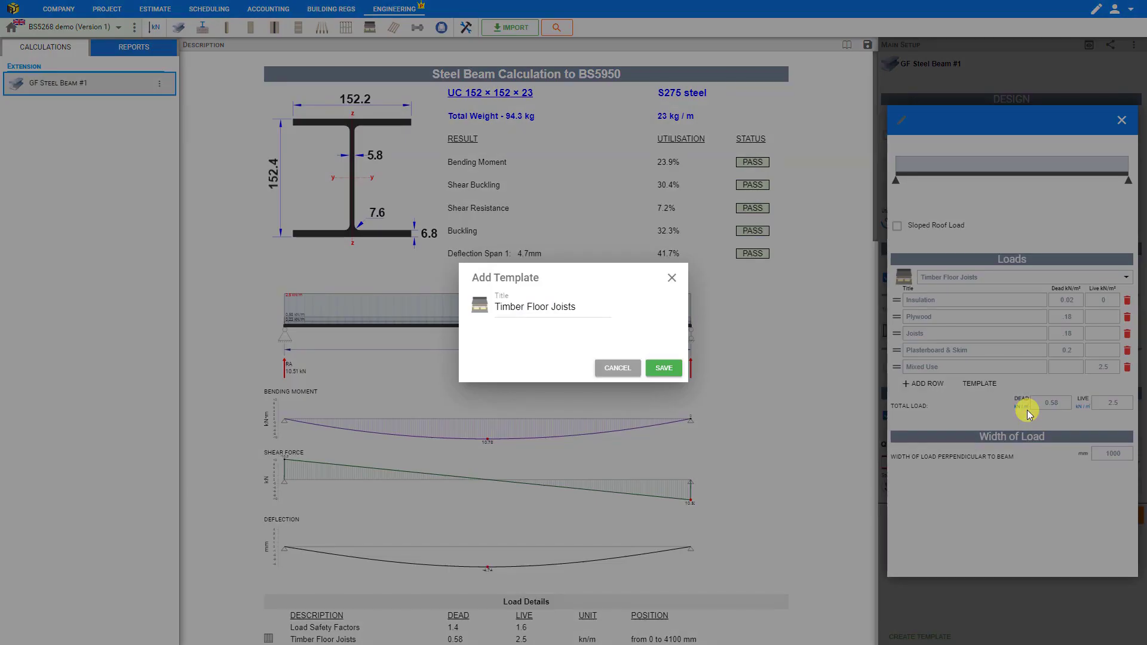
{"action": "triple_click", "coordinate": [549, 307]}
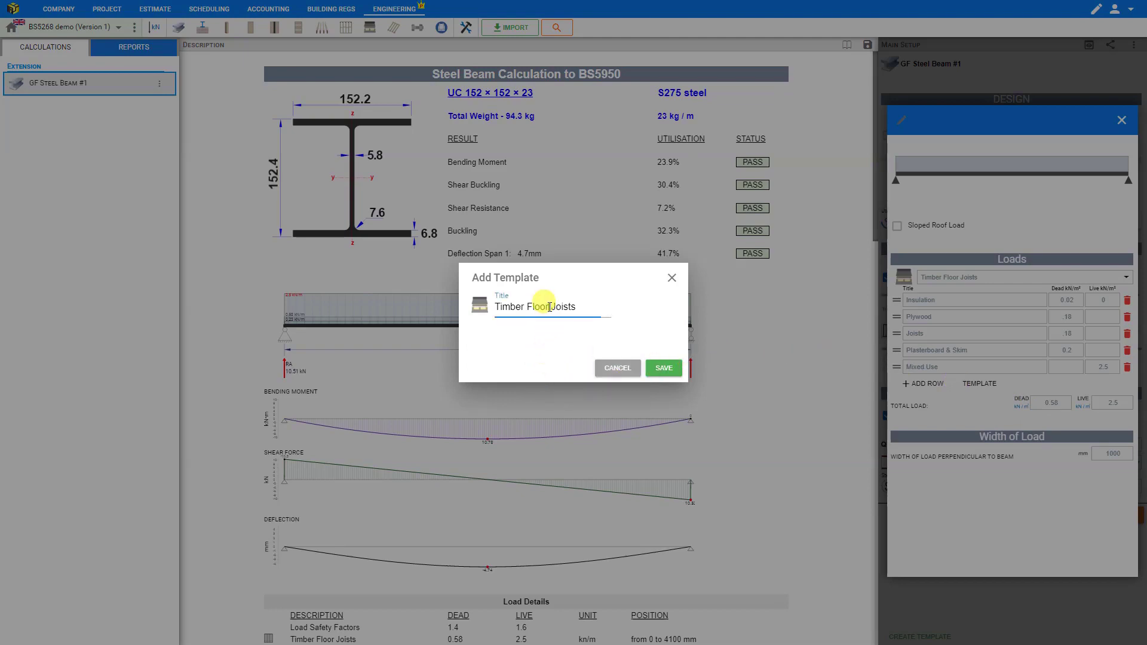
{"action": "type", "text": "GF Mixed Use Timber Joists"}
{"action": "left_click", "coordinate": [665, 369]}
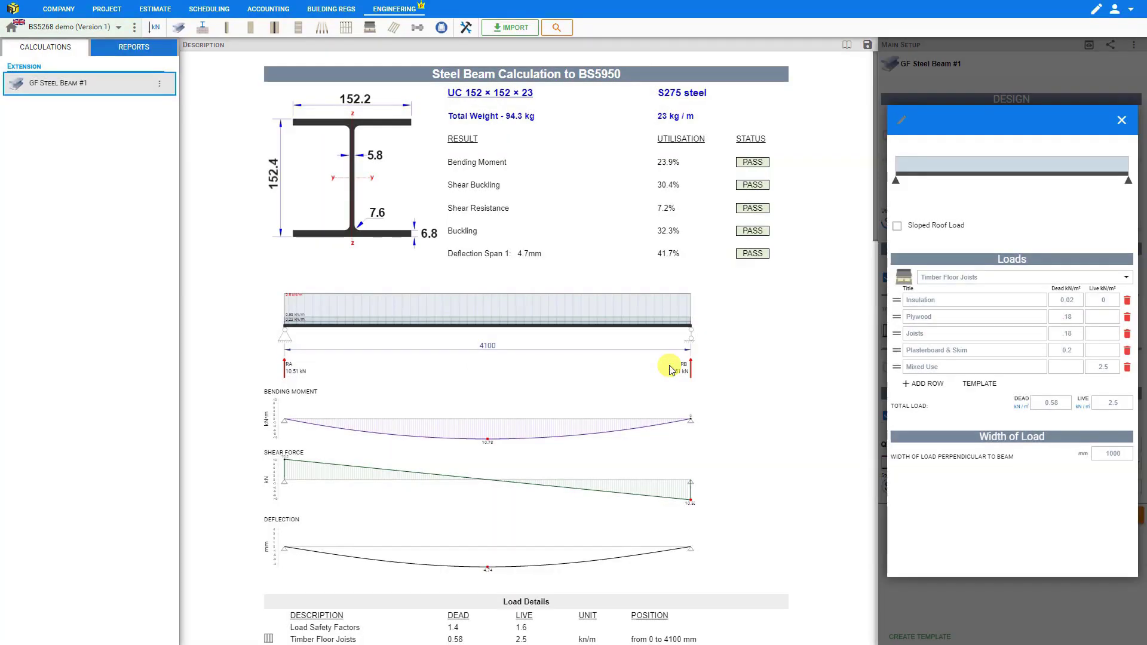
- Delete the "GF Mixed Use Timber Joists" template from the custom load list and check that list again
{"action": "left_click", "coordinate": [1126, 284]}
{"action": "left_click_drag", "start_coordinate": [1126, 284], "coordinate": [1131, 406]}
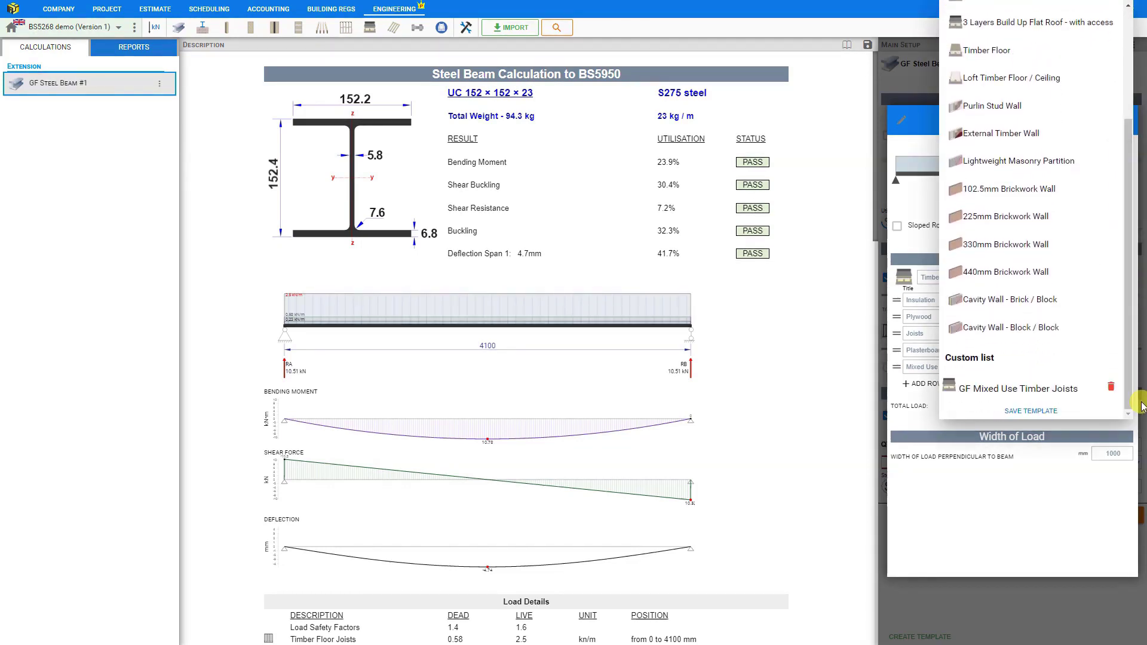
{"action": "left_click", "coordinate": [1113, 389]}
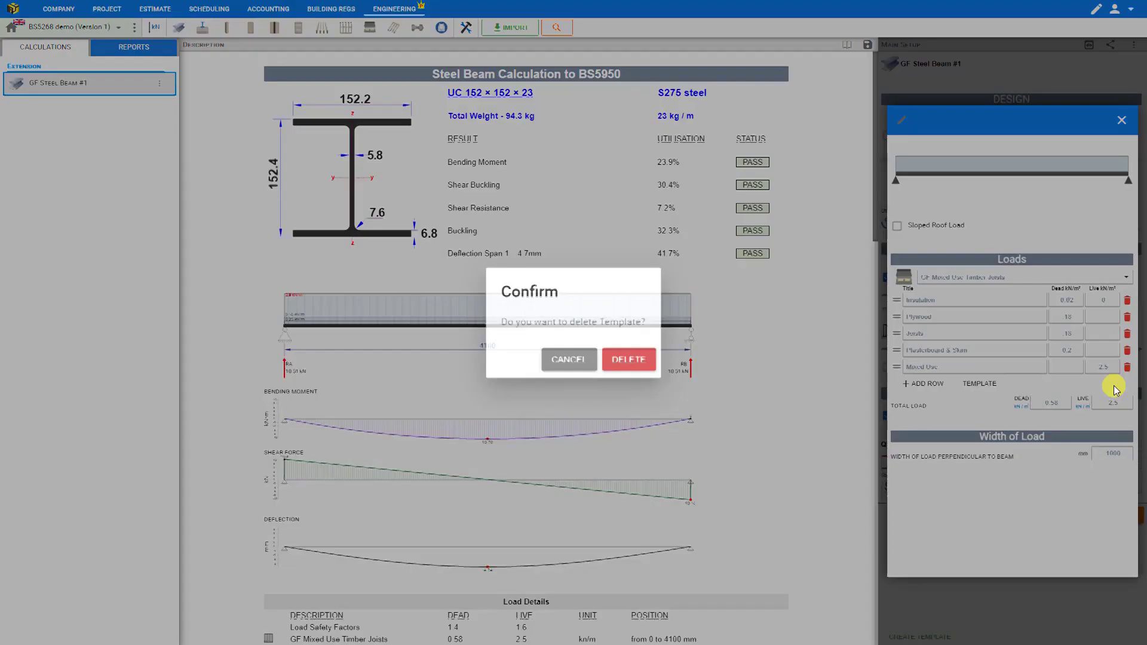
{"action": "left_click", "coordinate": [623, 359]}
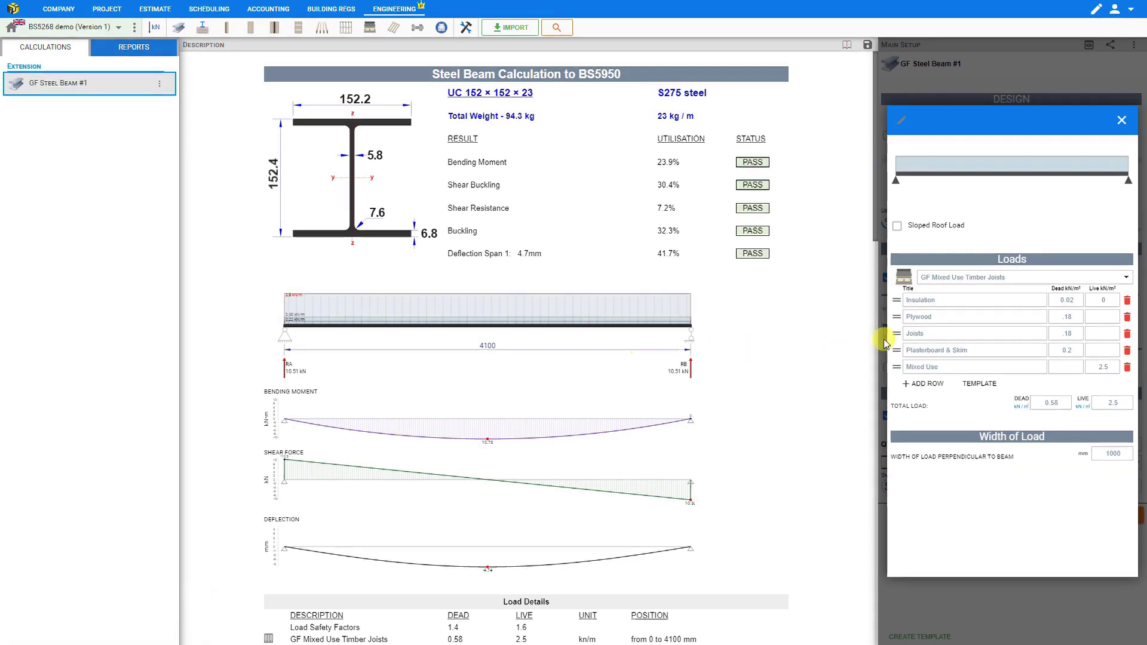
{"action": "left_click", "coordinate": [1127, 277]}
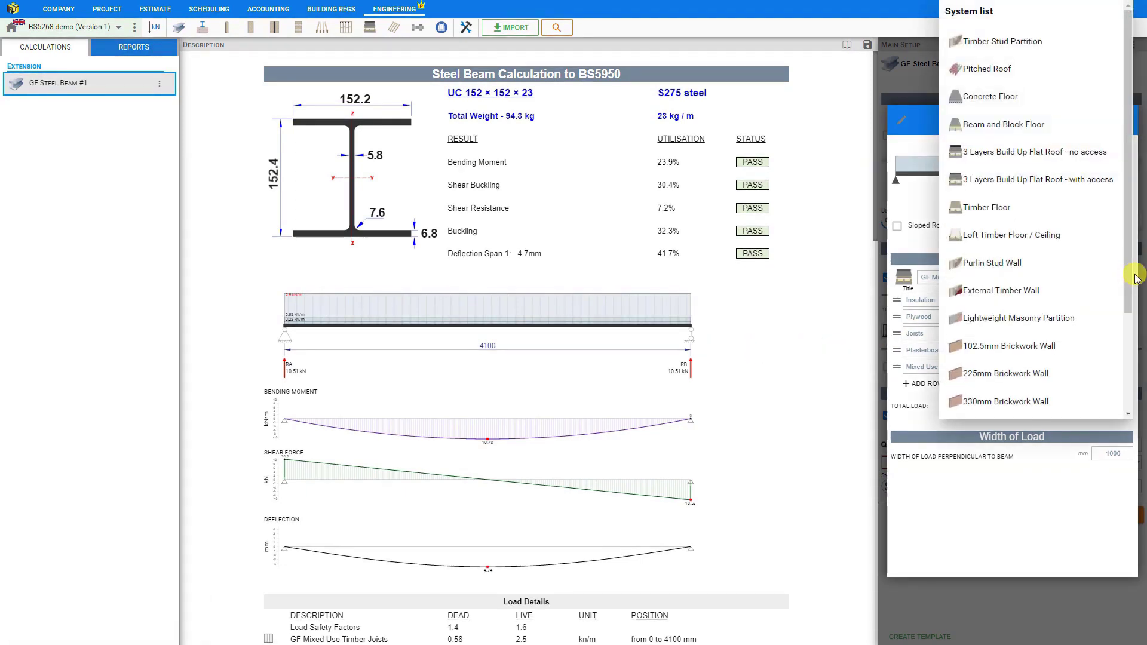
{"action": "left_click_drag", "start_coordinate": [1135, 277], "coordinate": [1133, 399]}
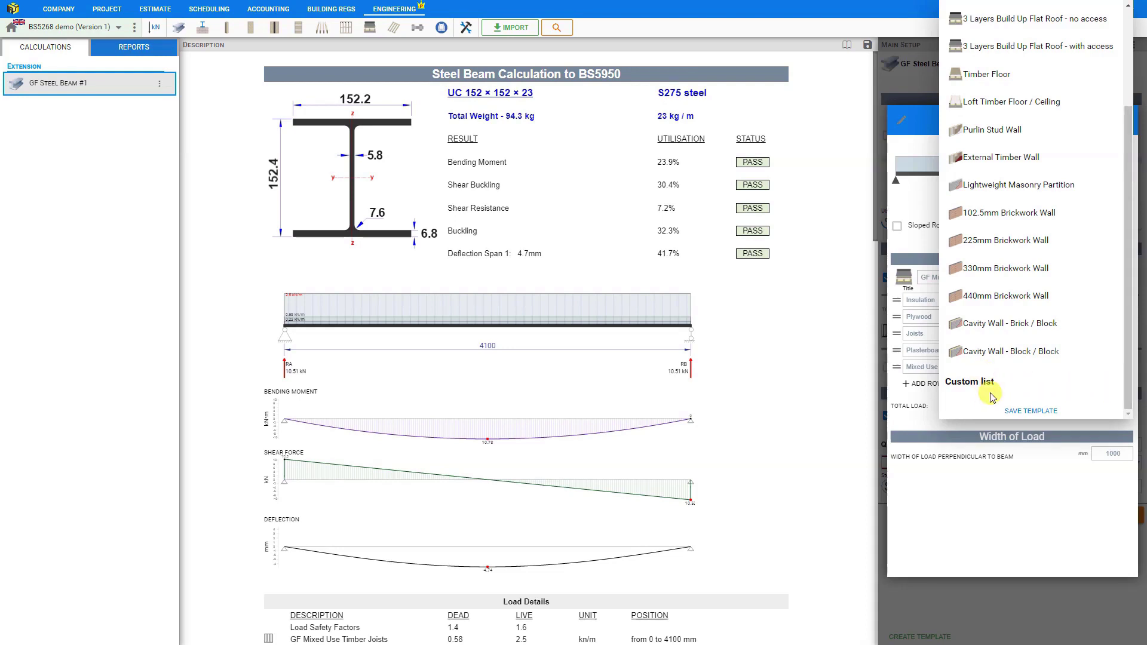
{"action": "left_click", "coordinate": [920, 430]}
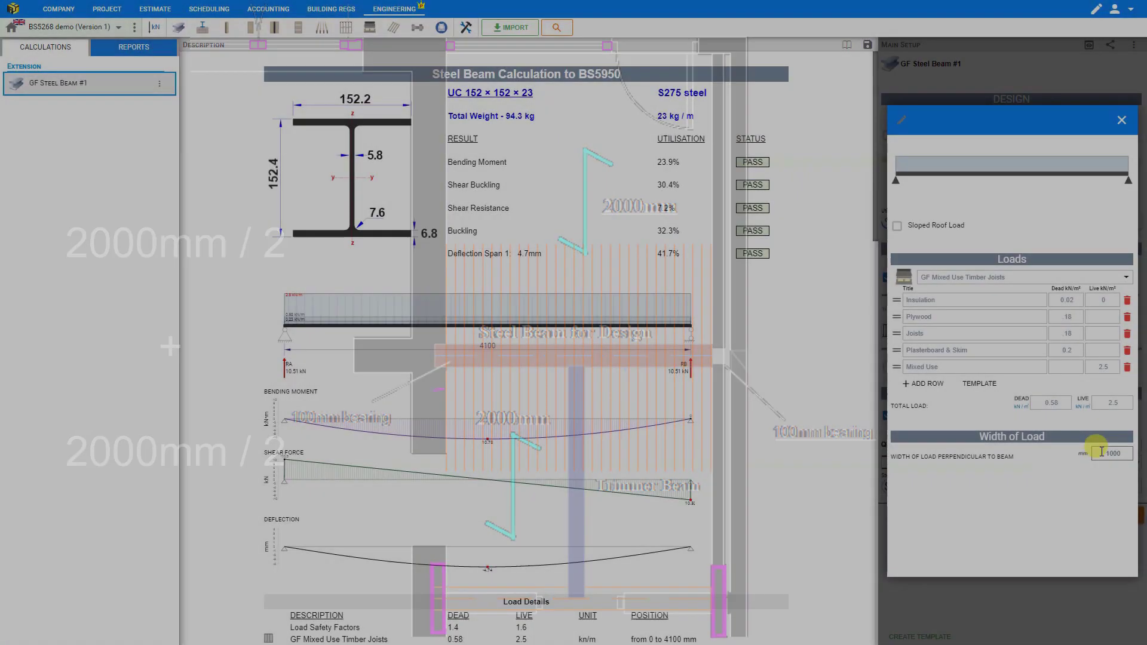
- Set the width of load perpendicular to the beam to 2000 mm and close the load editor
{"action": "double_click", "coordinate": [1109, 454]}
{"action": "type", "text": "2000"}
{"action": "left_click", "coordinate": [1088, 474]}
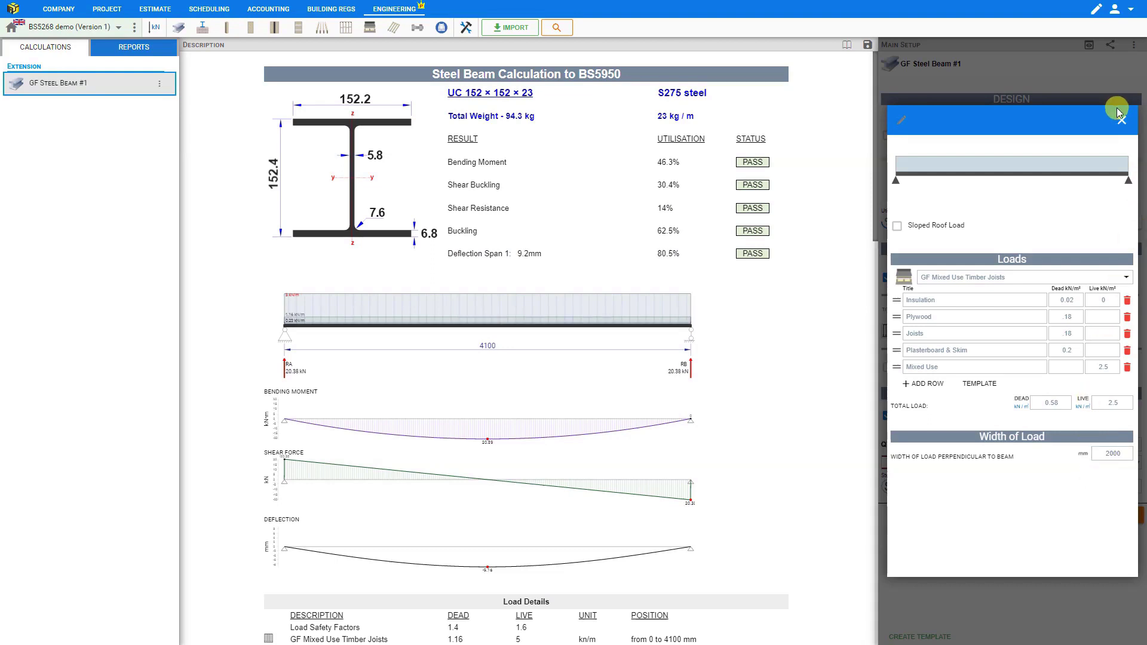
{"action": "left_click", "coordinate": [1121, 119]}
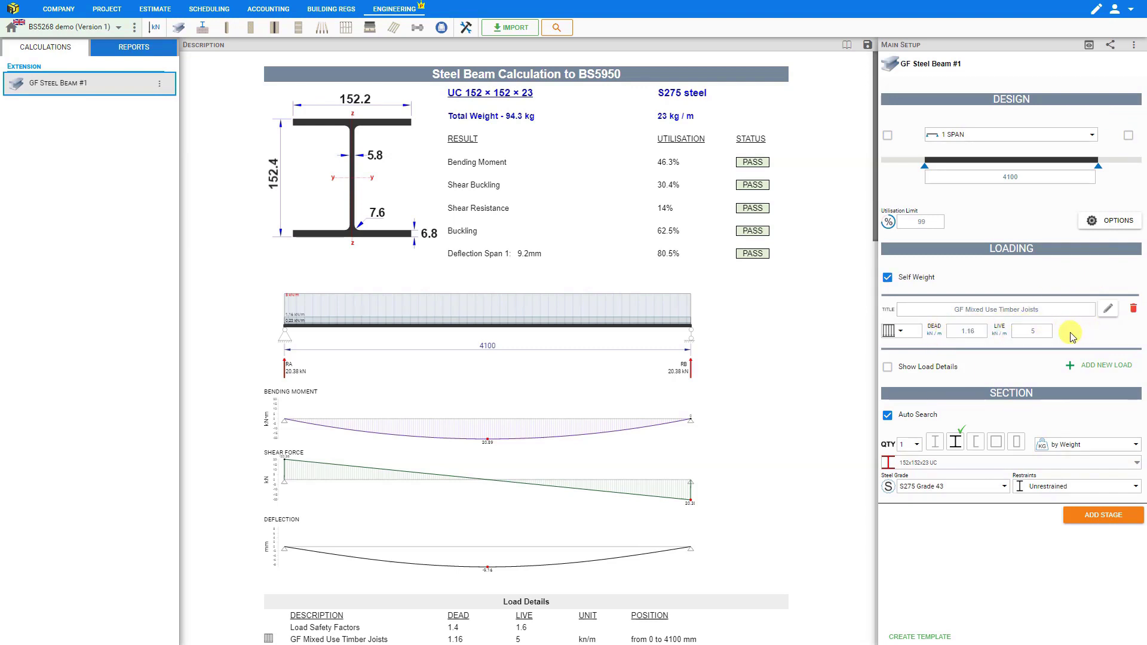
- Add a second, empty load to the beam and include the load build-up details in the calculation report
{"action": "left_click", "coordinate": [1095, 370]}
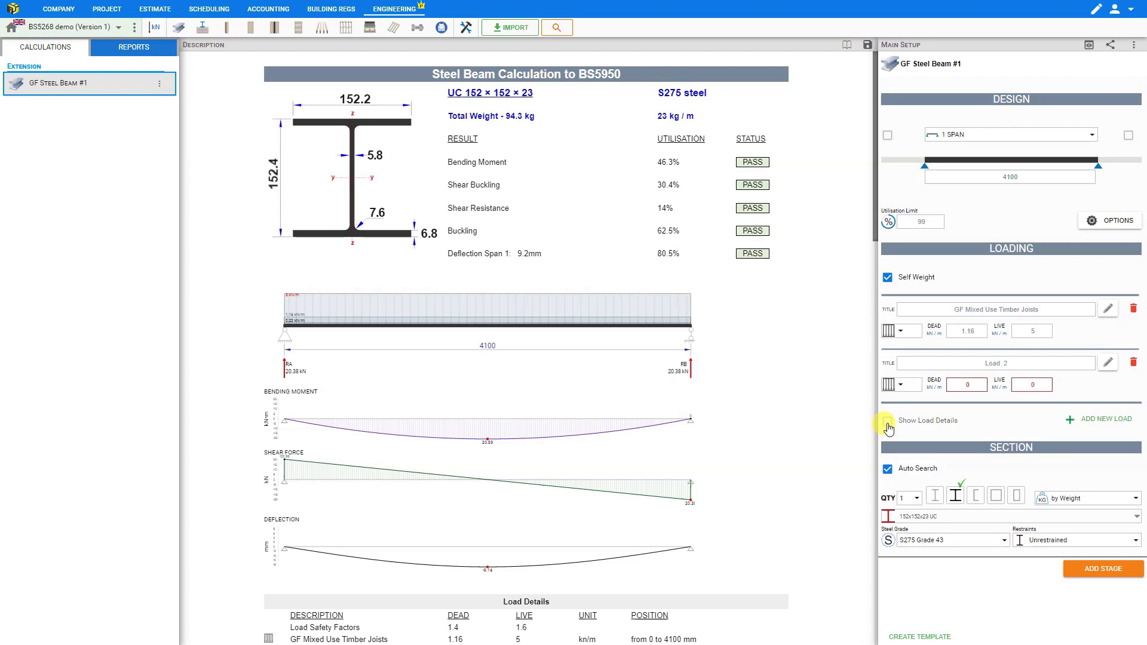
{"action": "left_click", "coordinate": [887, 423]}
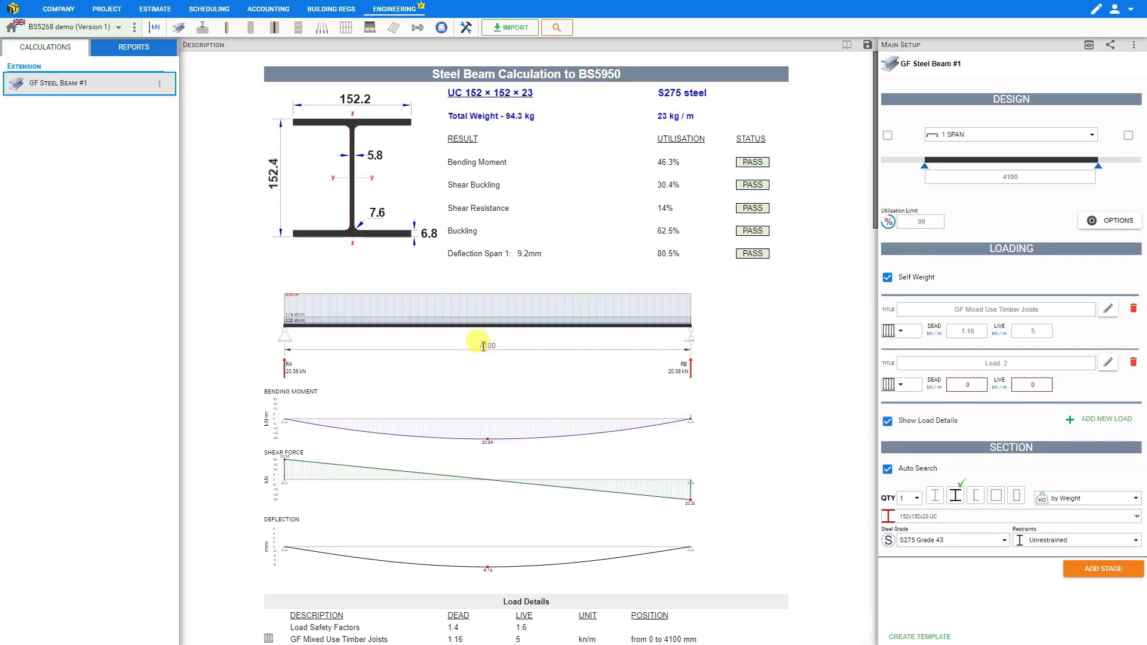
{"action": "scroll", "coordinate": [484, 346], "scroll_direction": "down", "scroll_amount": 7}
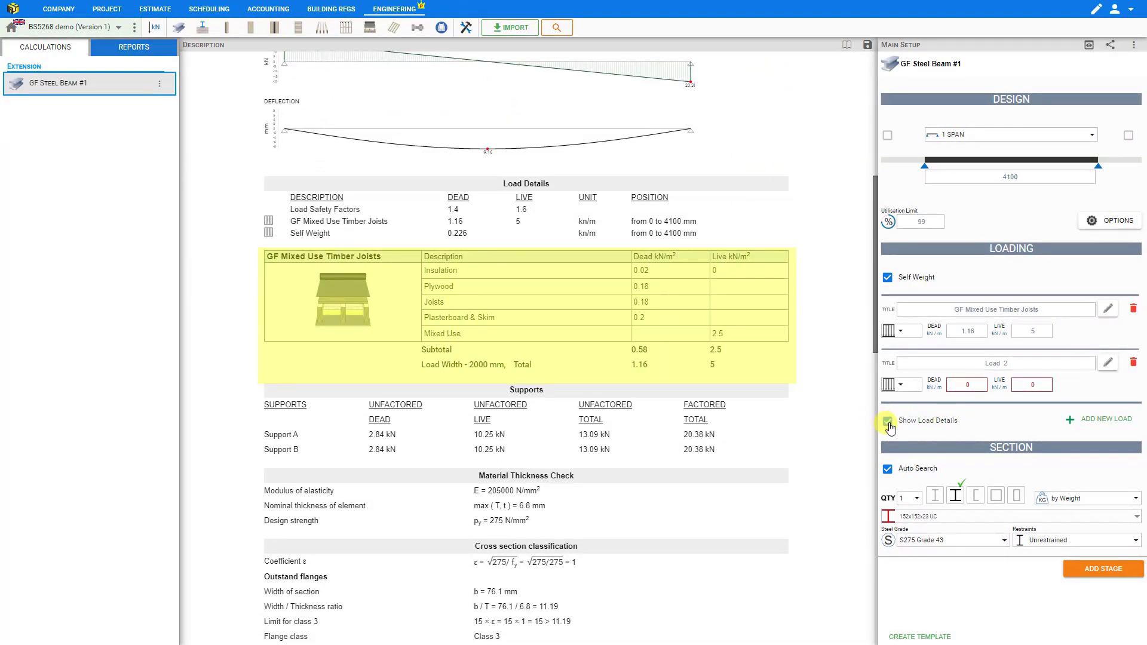
- Switch the load details off and on again to compare their effect on the report
{"action": "left_click", "coordinate": [888, 422]}
{"action": "left_click", "coordinate": [887, 421]}
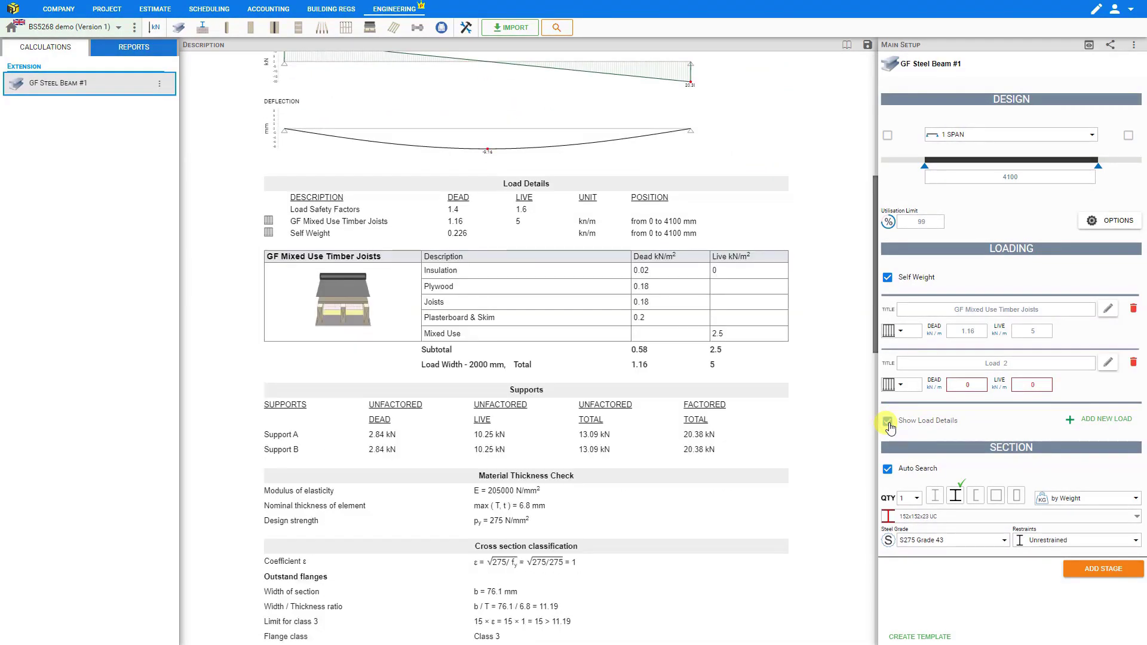
{"action": "left_click", "coordinate": [887, 422]}
{"action": "left_click", "coordinate": [888, 422]}
- Check the beam quantity options, keeping 1, and try steel grade S355 Grade 50 before restoring S275 Grade 43
{"action": "left_click", "coordinate": [917, 501]}
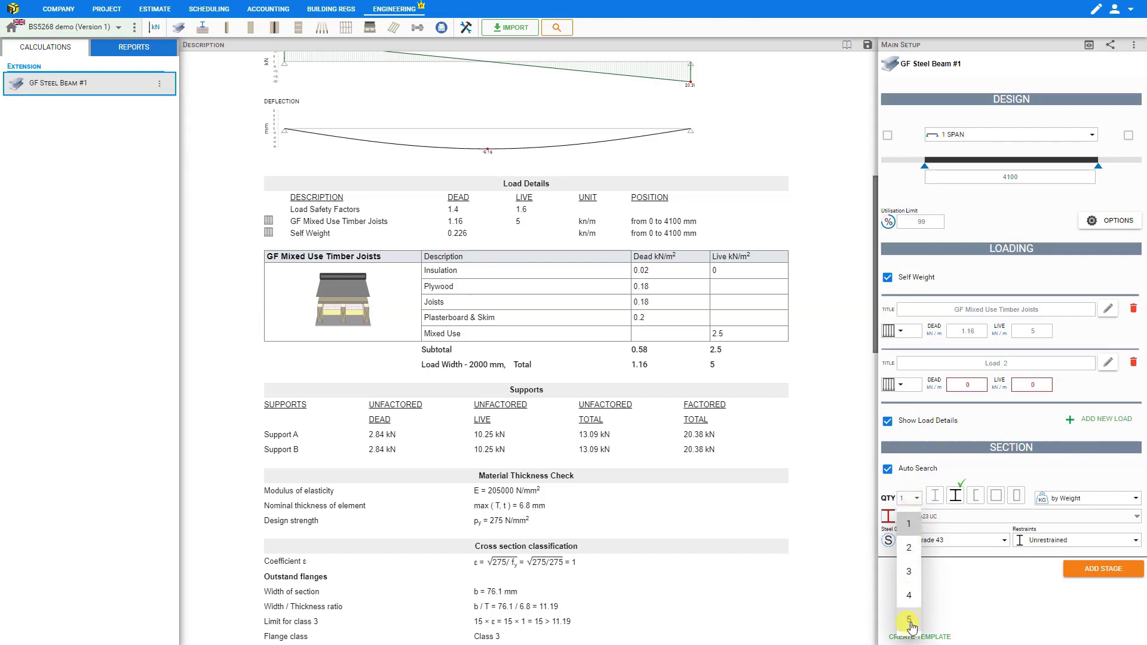
{"action": "left_click", "coordinate": [909, 524]}
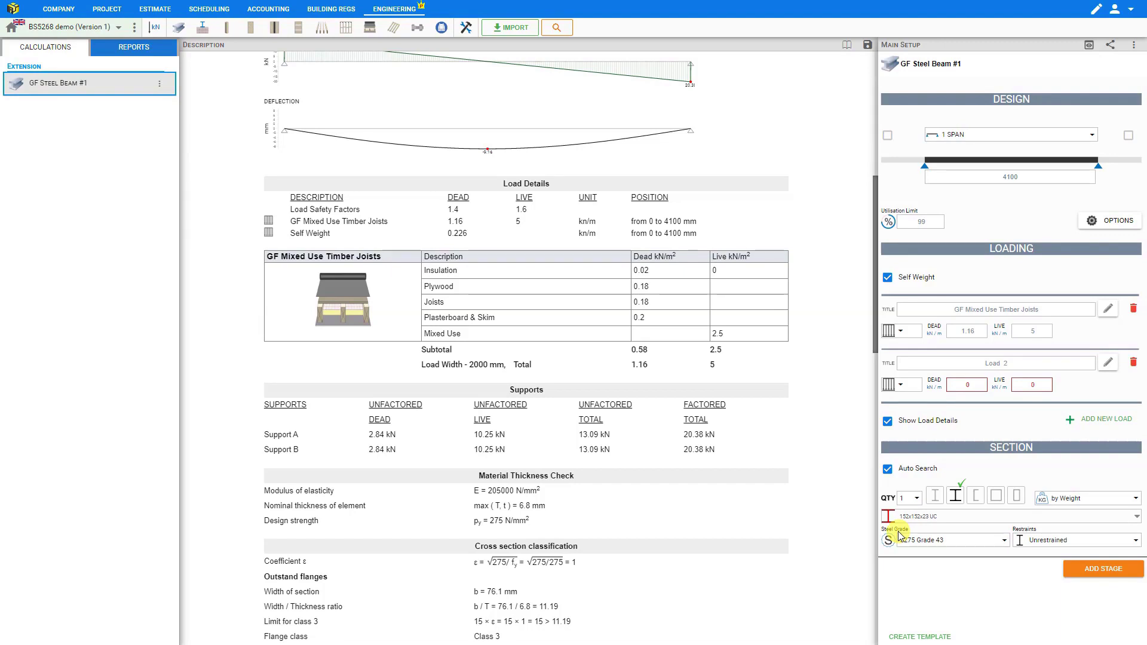
{"action": "left_click", "coordinate": [917, 541]}
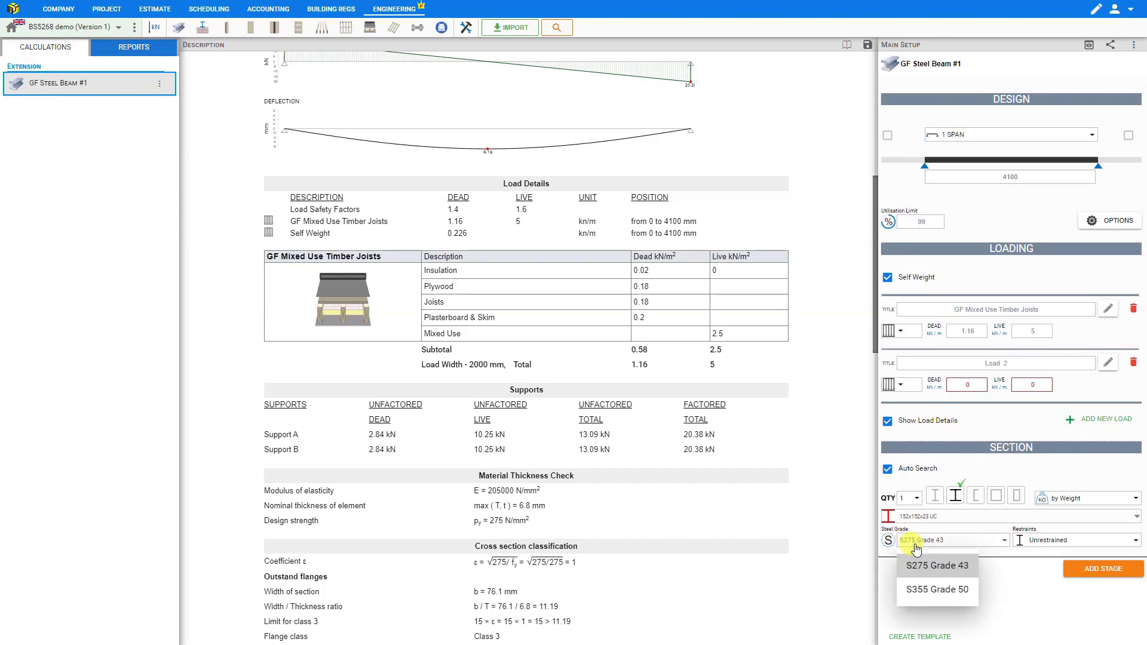
{"action": "left_click", "coordinate": [927, 591]}
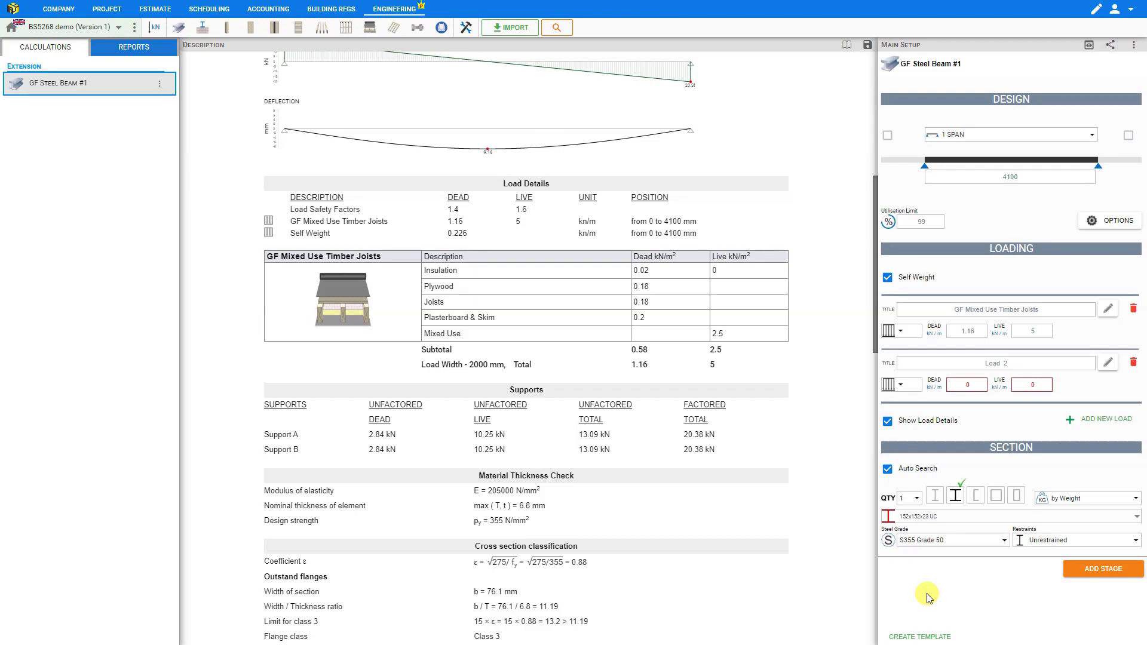
{"action": "left_click", "coordinate": [930, 541]}
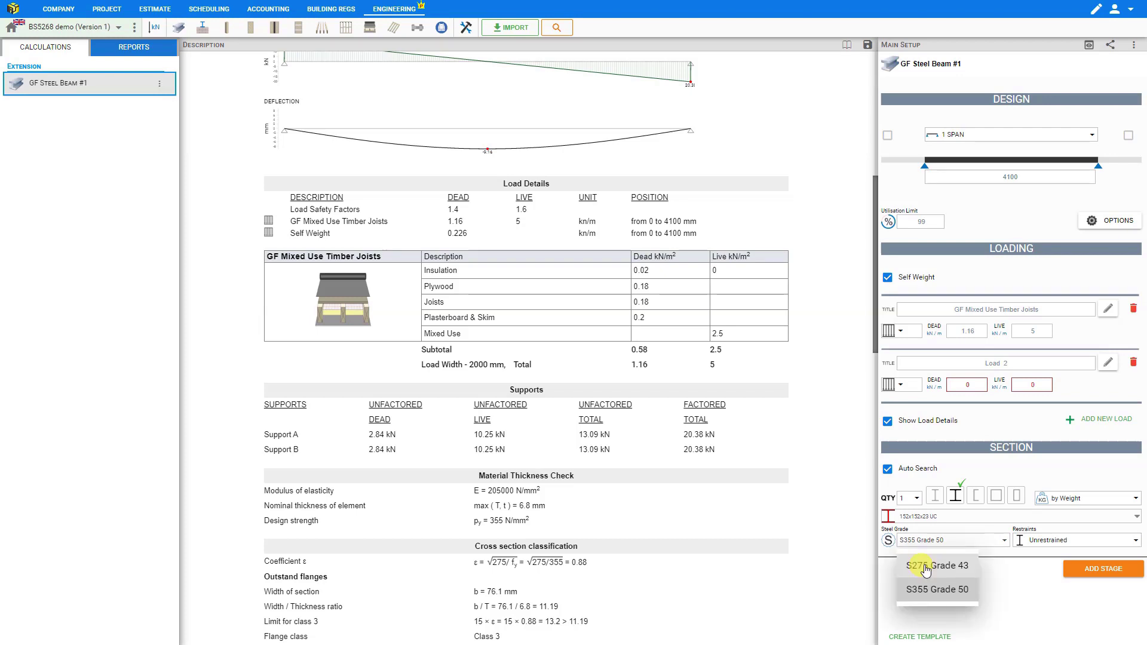
{"action": "left_click", "coordinate": [925, 568]}
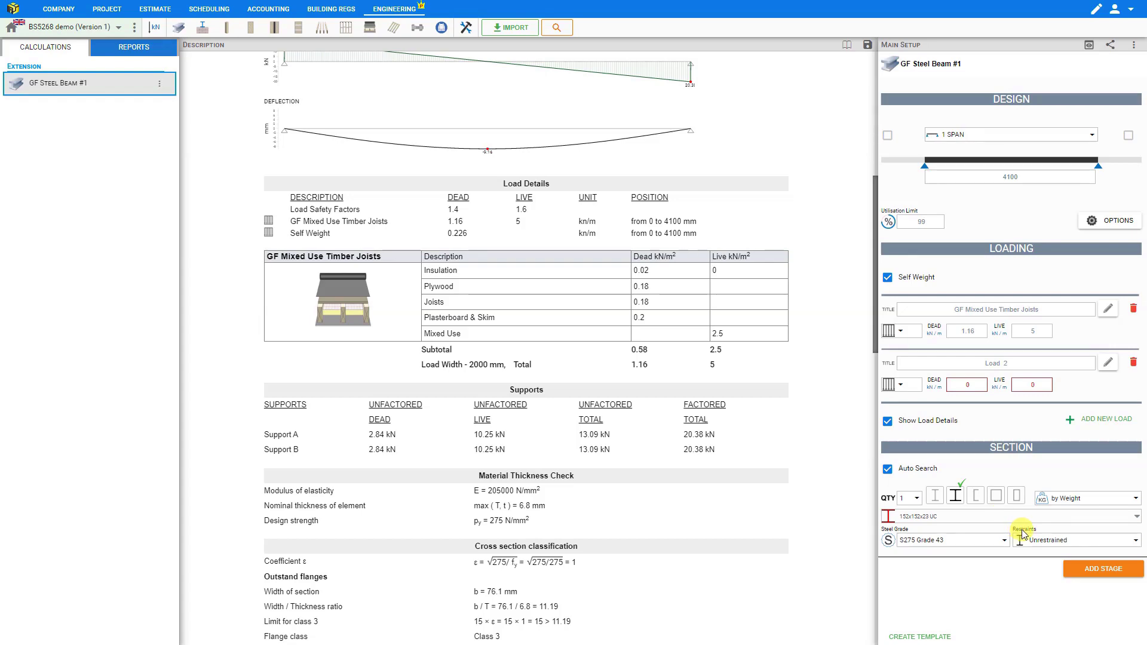
- Review the results summary and the section's restraint options, keeping Unrestrained
{"action": "scroll", "coordinate": [714, 339], "scroll_direction": "up", "scroll_amount": 5}
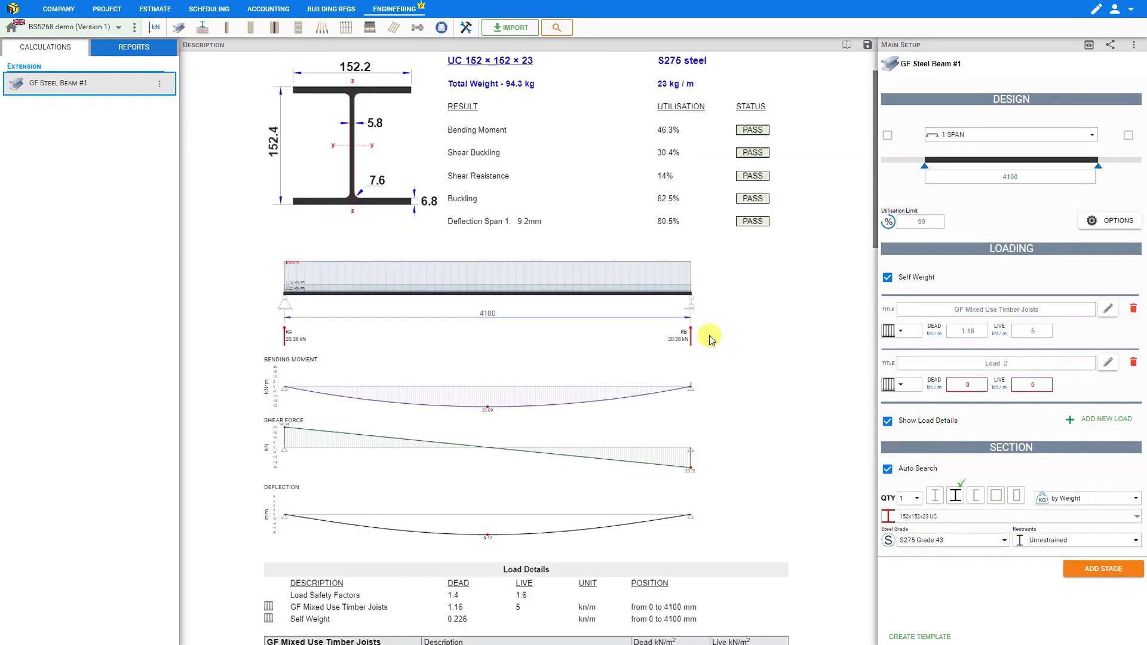
{"action": "scroll", "coordinate": [711, 339], "scroll_direction": "up", "scroll_amount": 1}
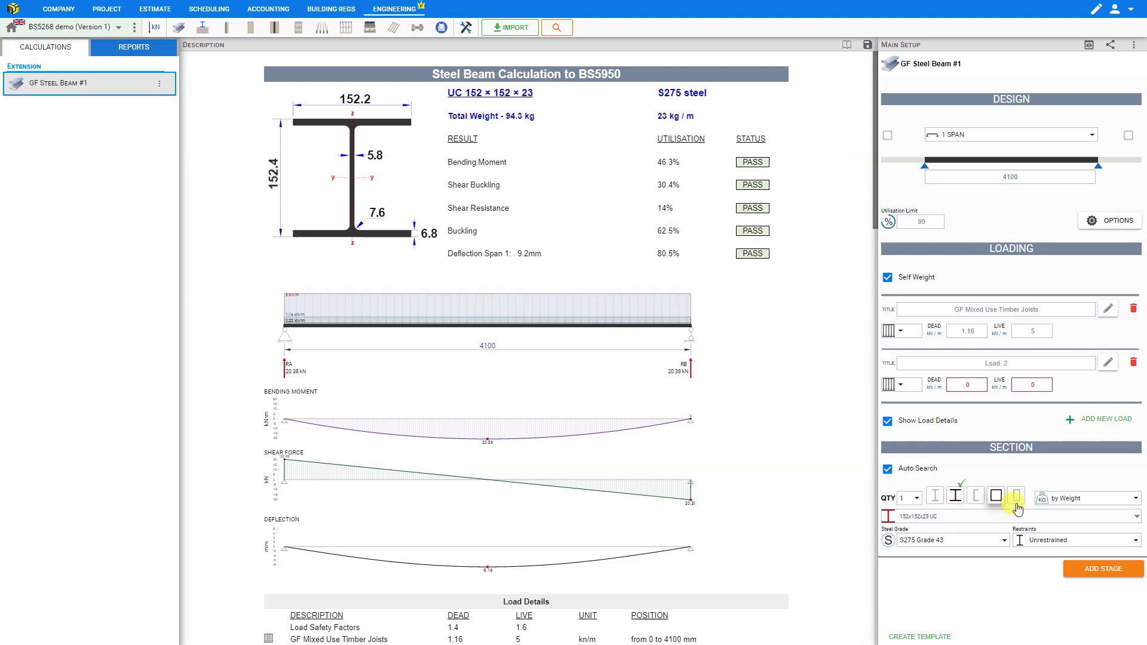
{"action": "left_click", "coordinate": [1069, 542]}
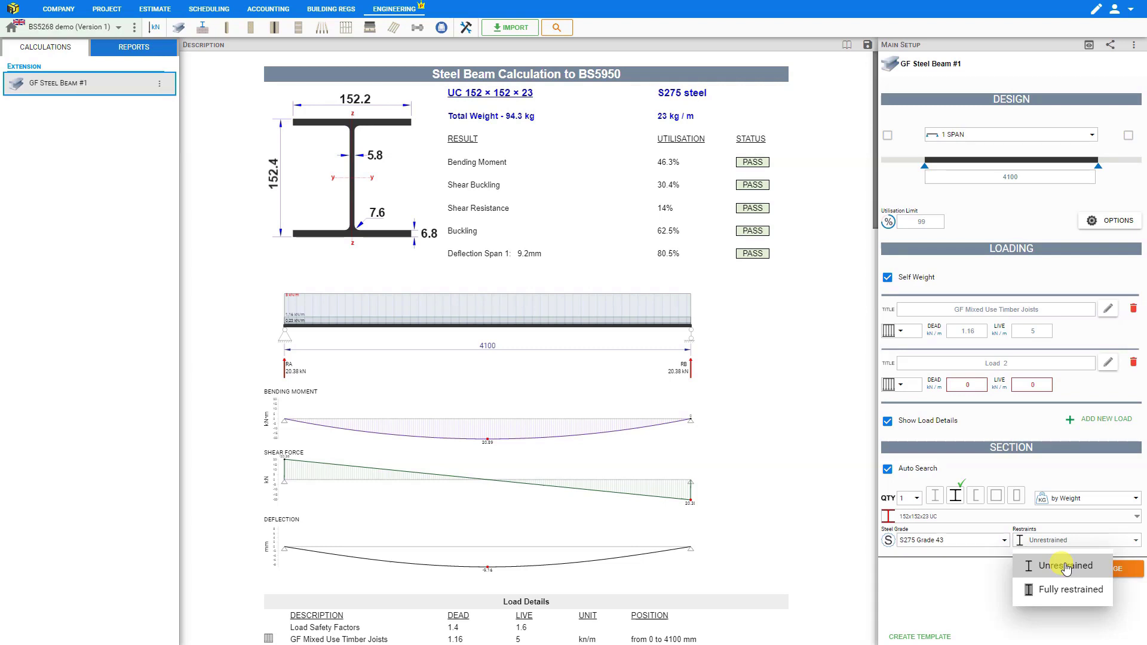
{"action": "left_click", "coordinate": [1066, 567]}
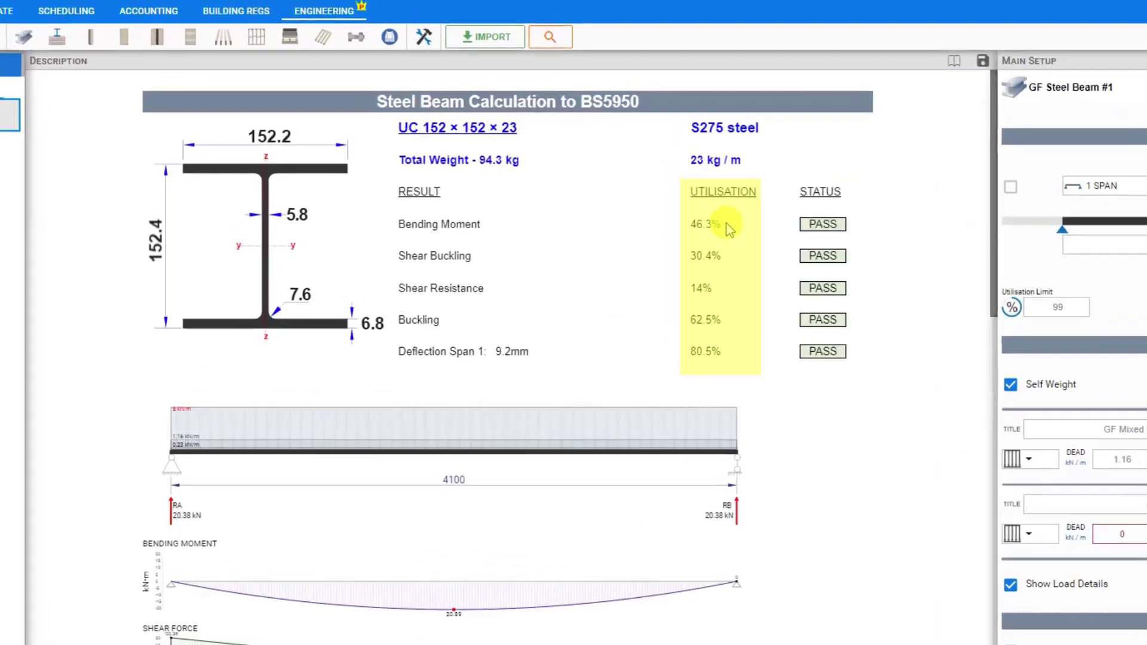
- Compare the bending moment and deflection utilisation percentages with the beam's utilisation limit
{"action": "left_click_drag", "start_coordinate": [690, 173], "coordinate": [657, 171]}
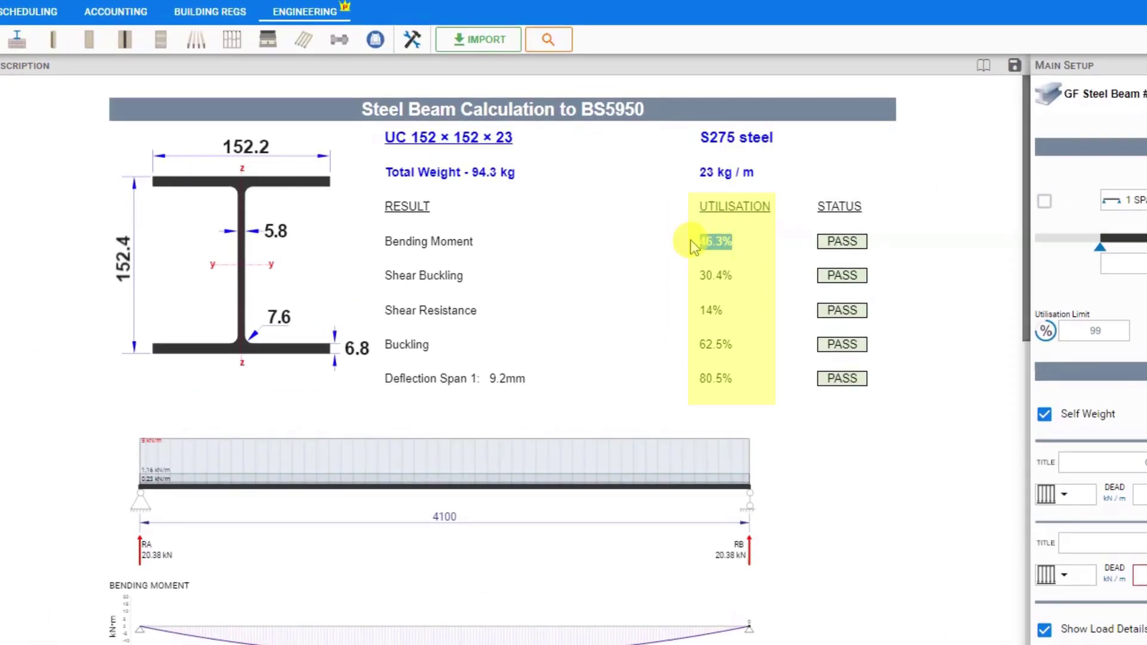
{"action": "left_click", "coordinate": [692, 245]}
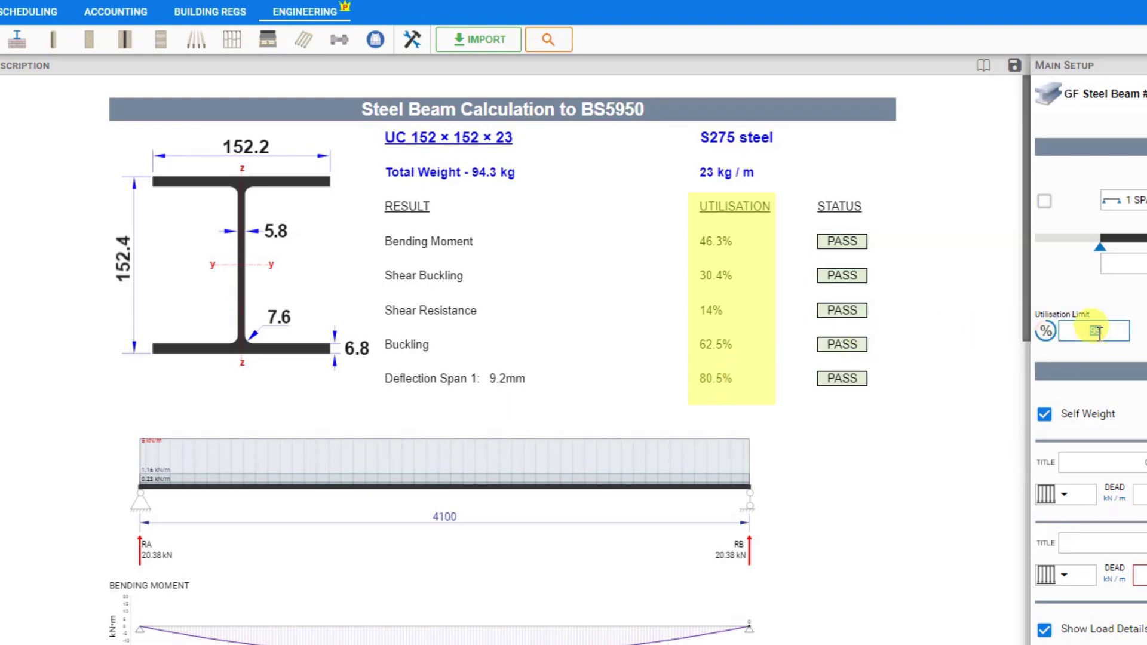
{"action": "double_click", "coordinate": [715, 378]}
{"action": "triple_click", "coordinate": [715, 378]}
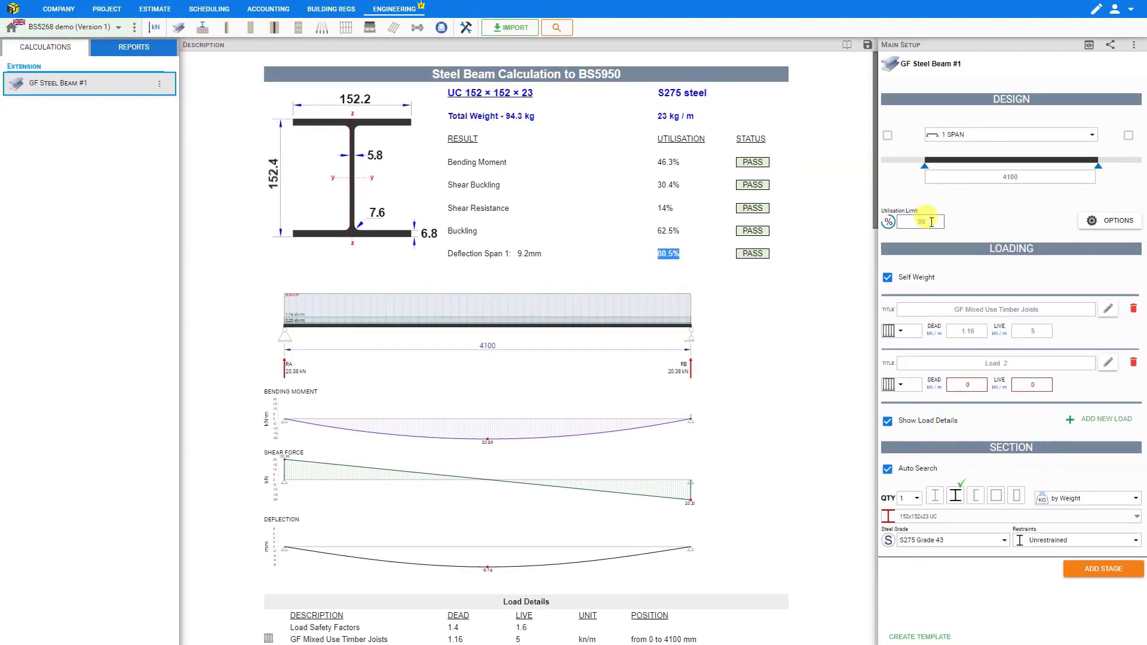
{"action": "left_click", "coordinate": [931, 222]}
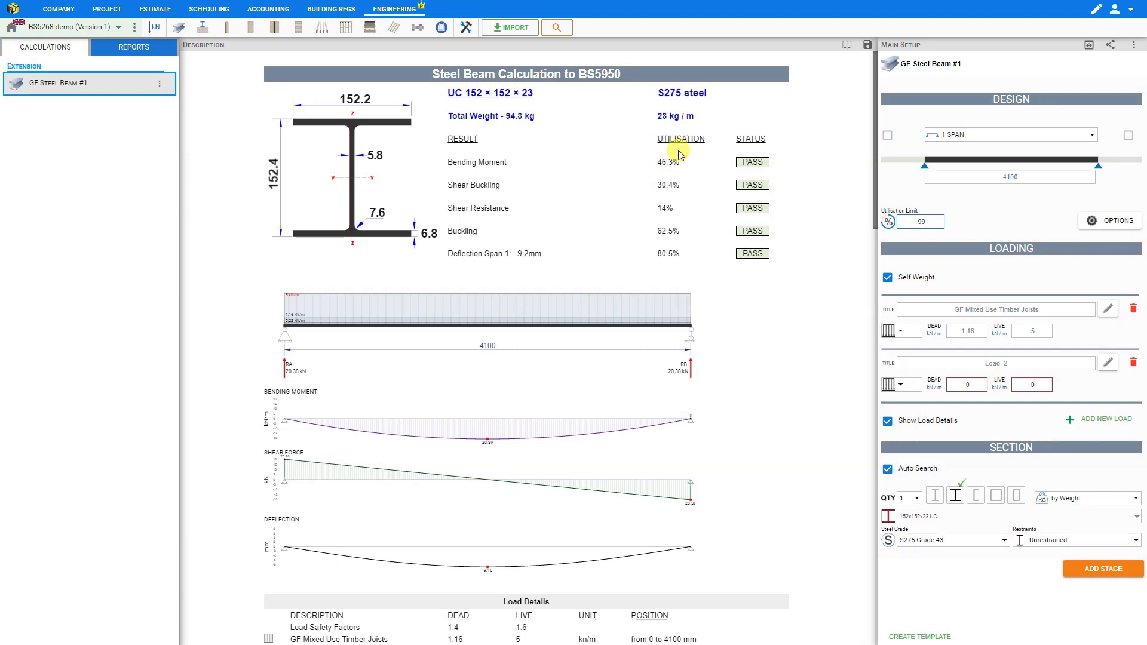
{"action": "left_click", "coordinate": [907, 206]}
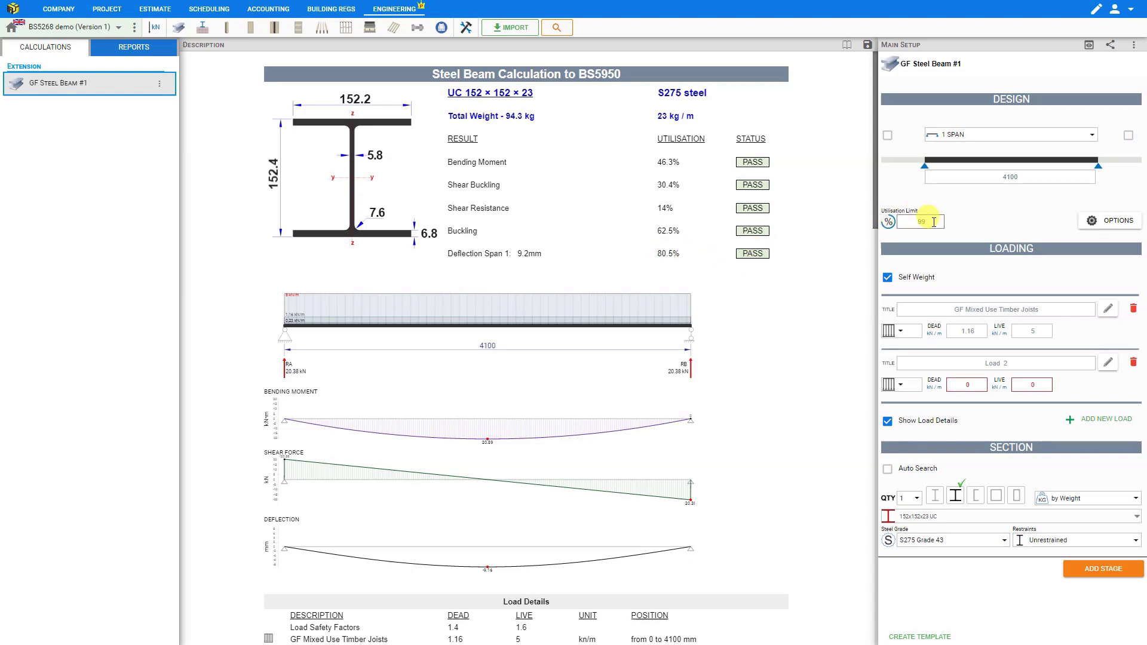
- Try utilisation limits of 80 and 81 on the steel beam before restoring the limit to 99
{"action": "type", "text": "80"}
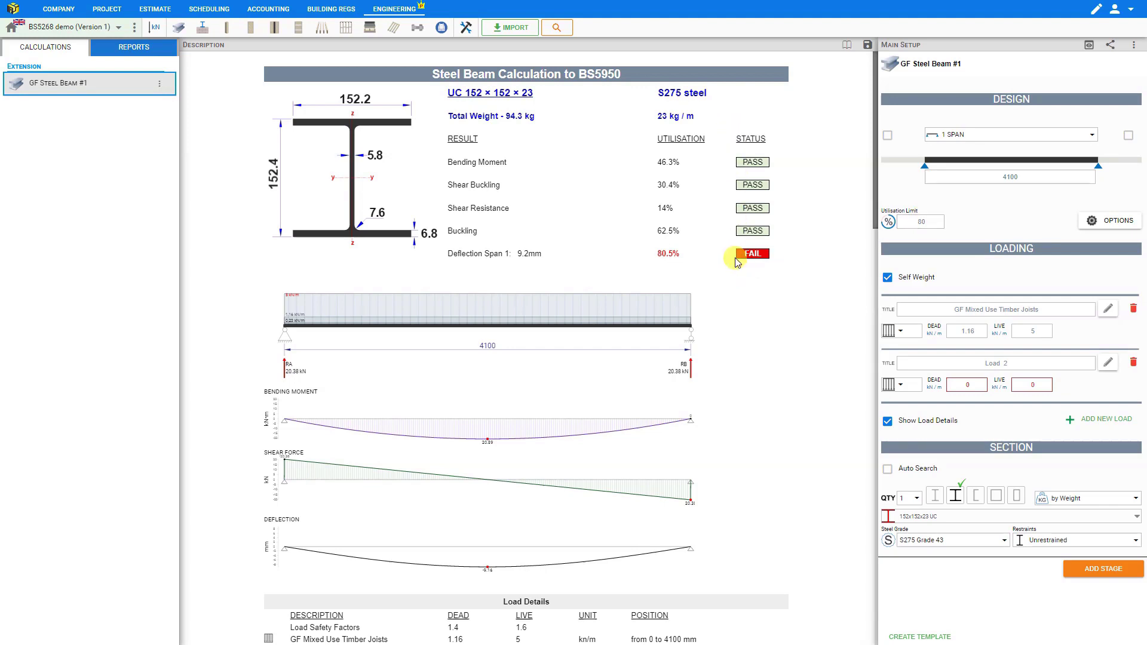
{"action": "double_click", "coordinate": [923, 222]}
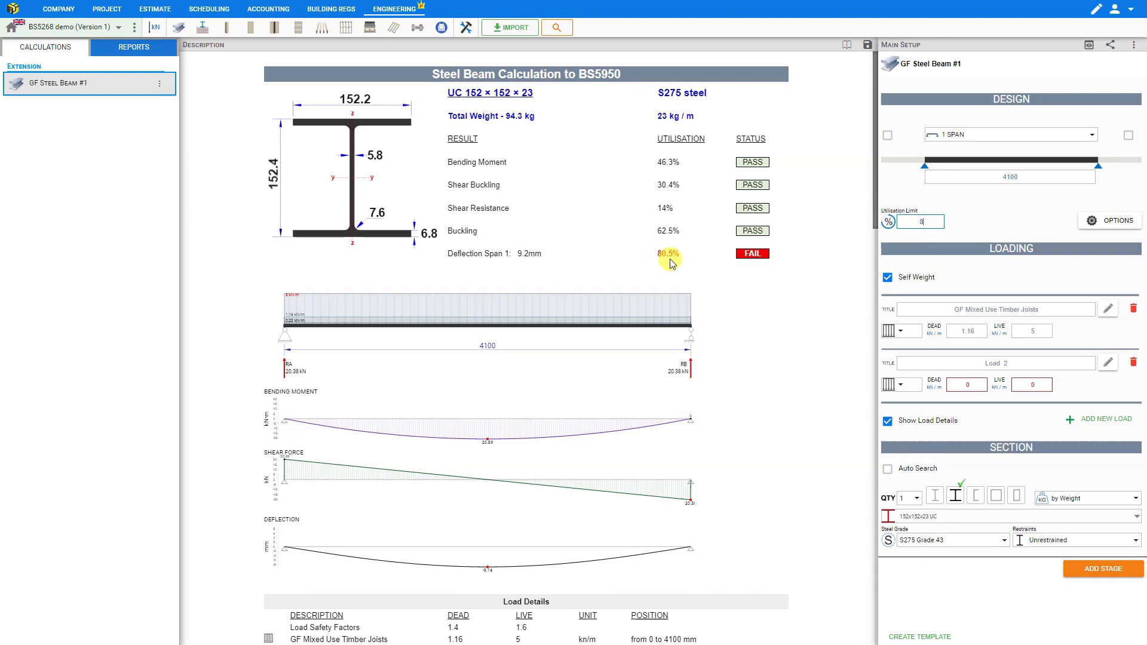
{"action": "type", "text": "81"}
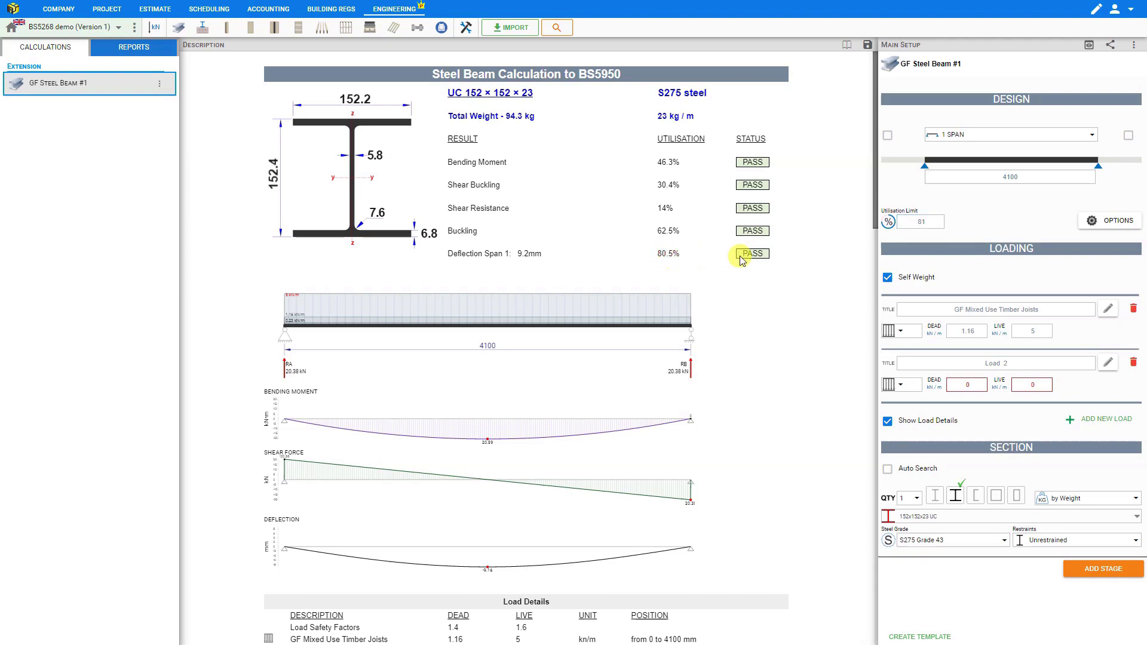
{"action": "double_click", "coordinate": [929, 222]}
{"action": "type", "text": "99"}
- Set the beam's utilisation limit to 80 and enable Auto Search for the steel section
{"action": "double_click", "coordinate": [914, 221]}
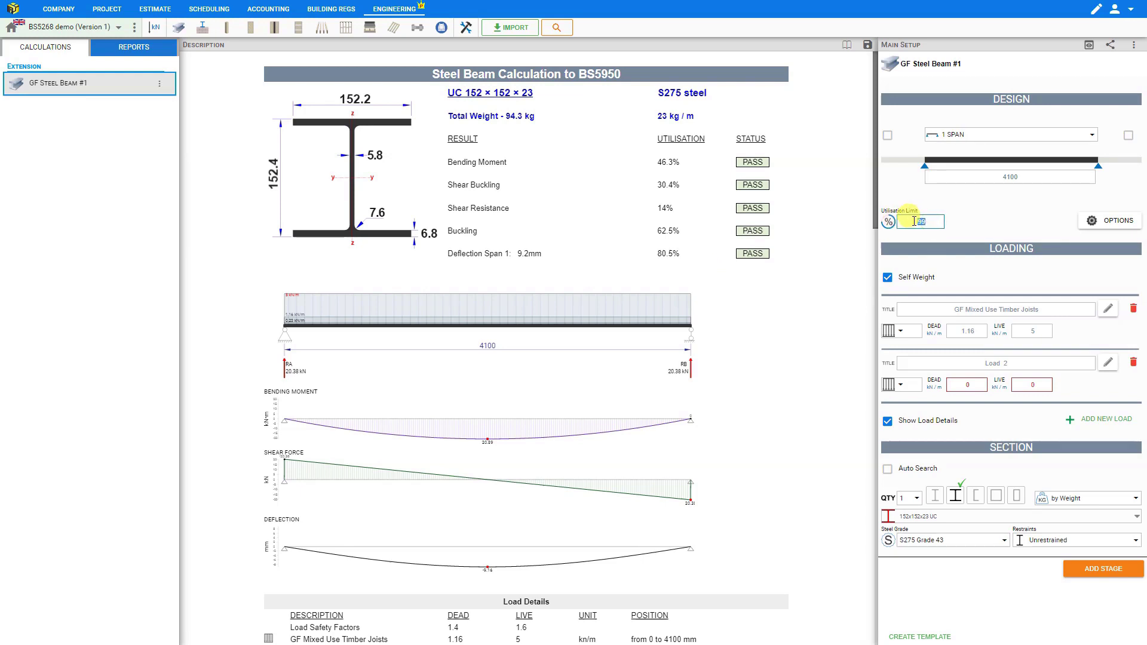
{"action": "type", "text": "80"}
{"action": "left_click", "coordinate": [953, 225]}
{"action": "left_click", "coordinate": [890, 425]}
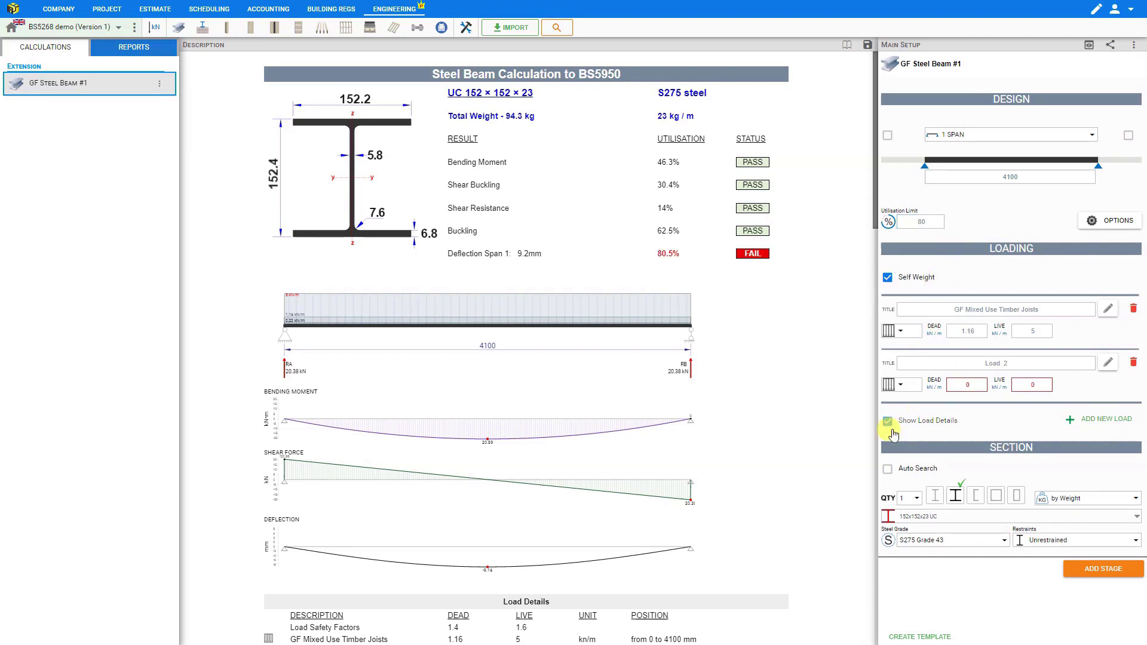
{"action": "left_click", "coordinate": [886, 471]}
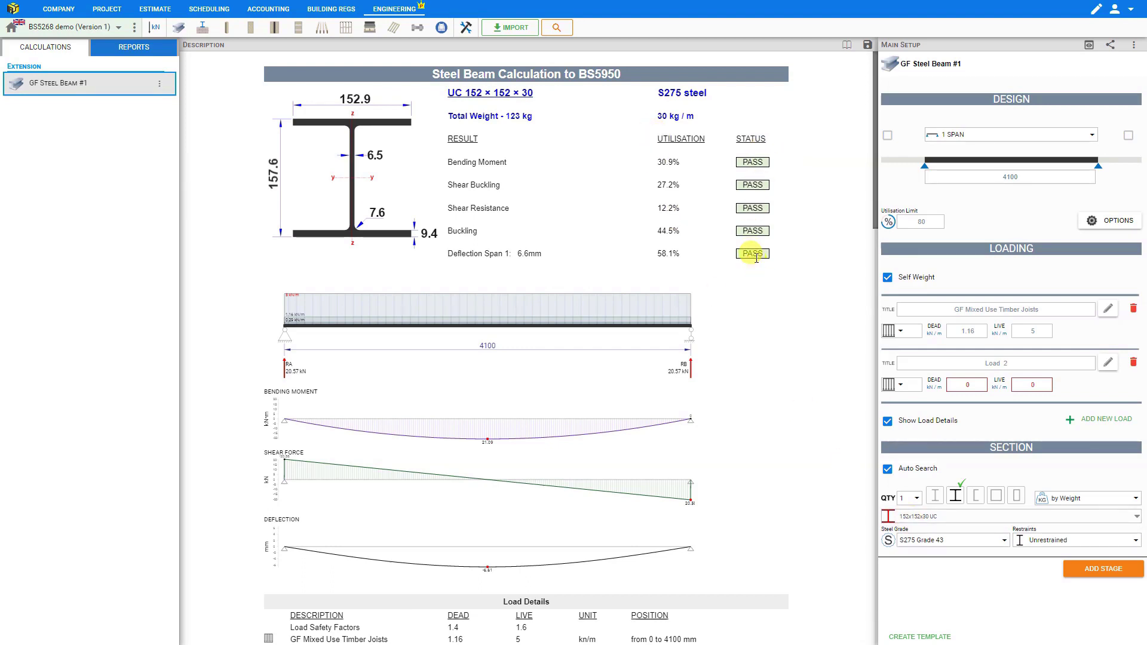
- Set the beam's utilisation limit to 99 with Auto Search kept on
{"action": "left_click", "coordinate": [930, 222]}
{"action": "double_click", "coordinate": [930, 222]}
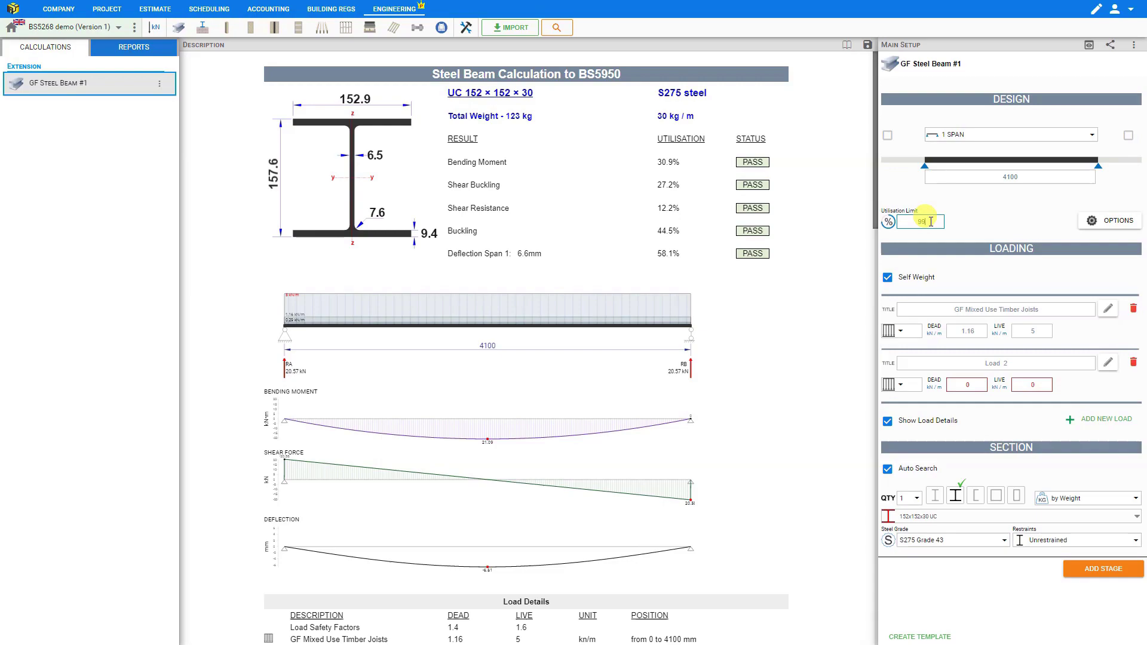
{"action": "key", "text": "Return"}
- Review the report's cross section classification, shear, bending and buckling checks, load details and results summary
{"action": "scroll", "coordinate": [525, 263], "scroll_direction": "down", "scroll_amount": 3}
{"action": "scroll", "coordinate": [524, 263], "scroll_direction": "down", "scroll_amount": 10}
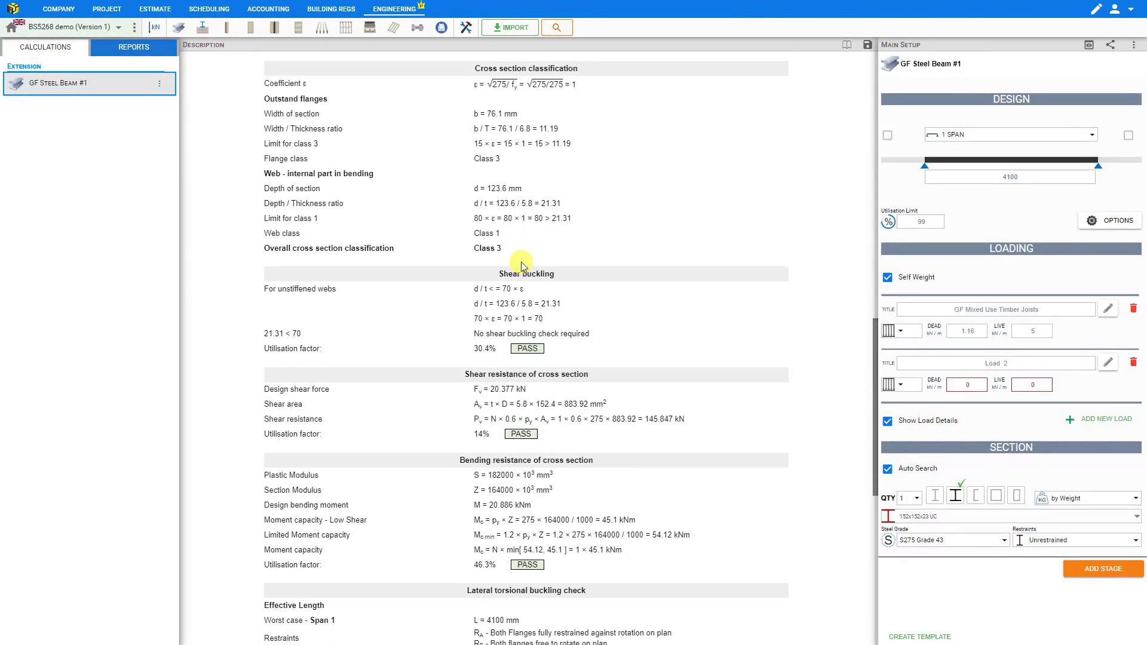
{"action": "scroll", "coordinate": [521, 265], "scroll_direction": "down", "scroll_amount": 1}
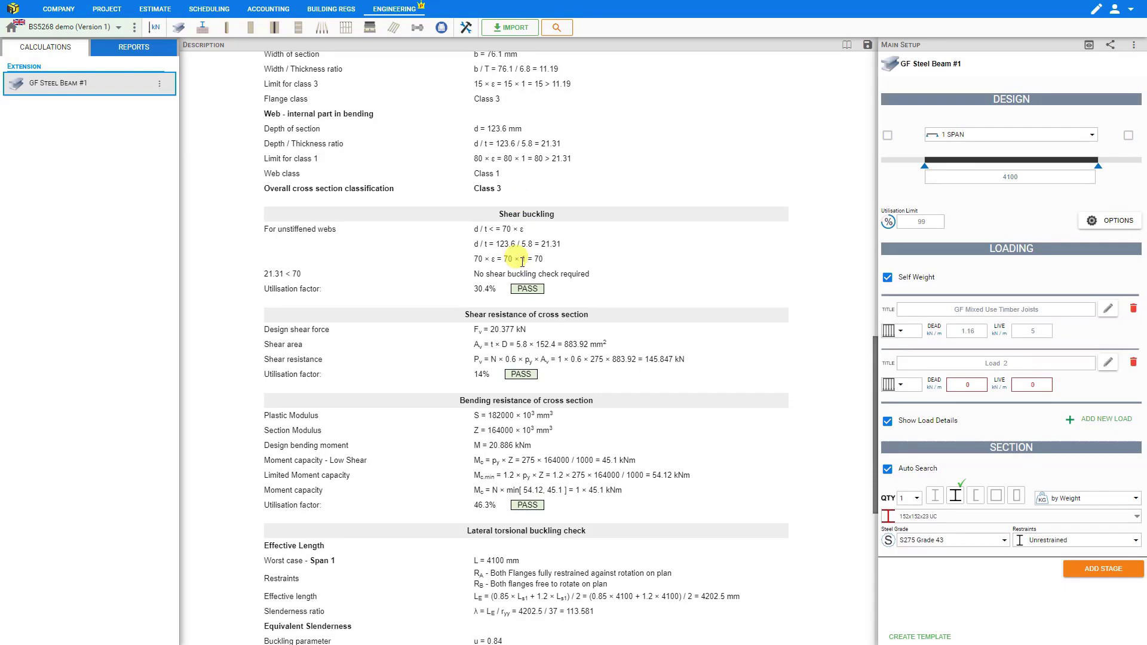
{"action": "scroll", "coordinate": [521, 261], "scroll_direction": "up", "scroll_amount": 12}
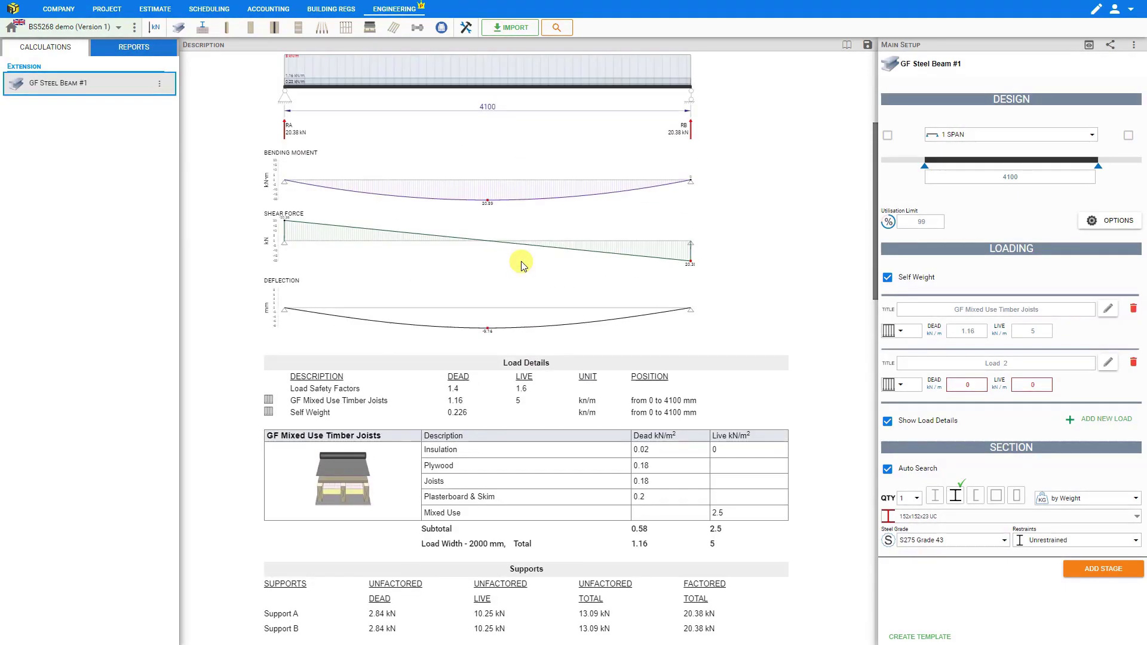
{"action": "scroll", "coordinate": [522, 263], "scroll_direction": "up", "scroll_amount": 4}
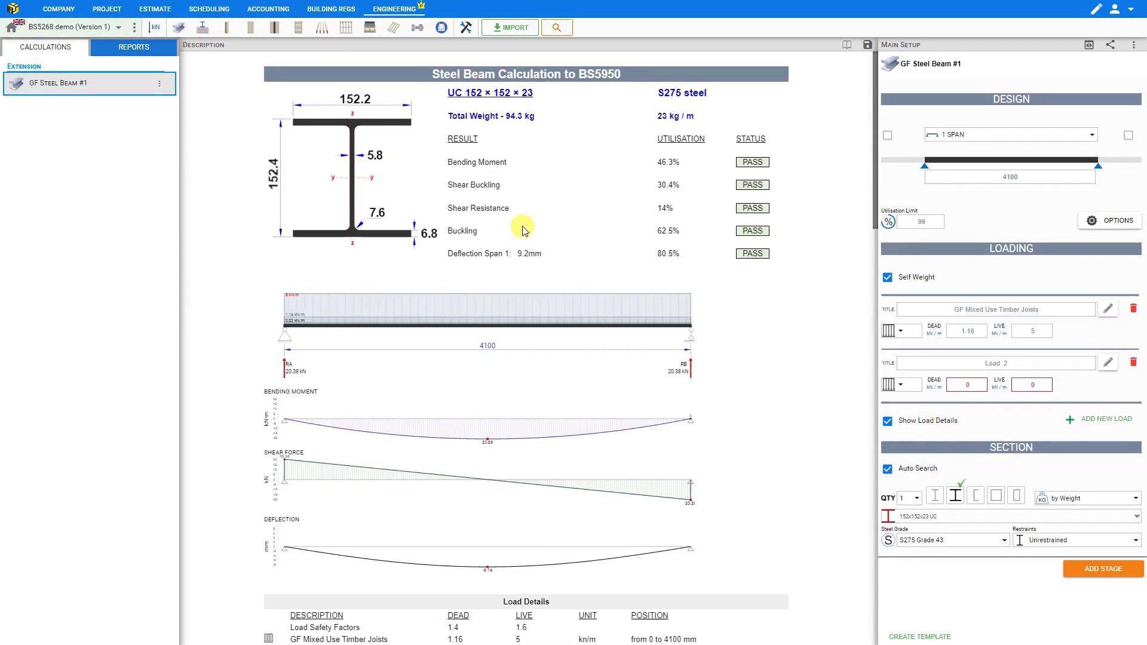